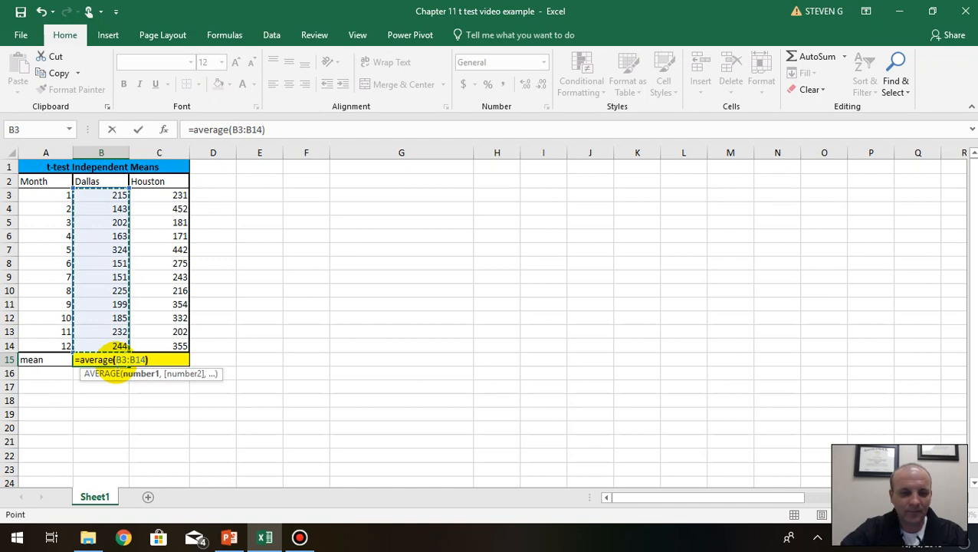
Step: Complete the Dallas mean formula =AVERAGE(B3:B14) in B15 and fill it across to the Houston column
click(115, 362)
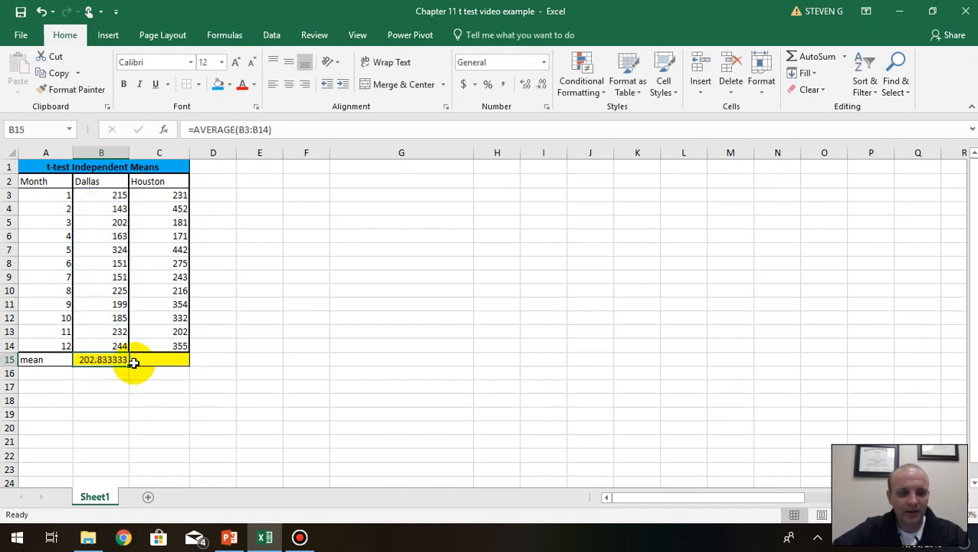
drag(128, 365, 173, 366)
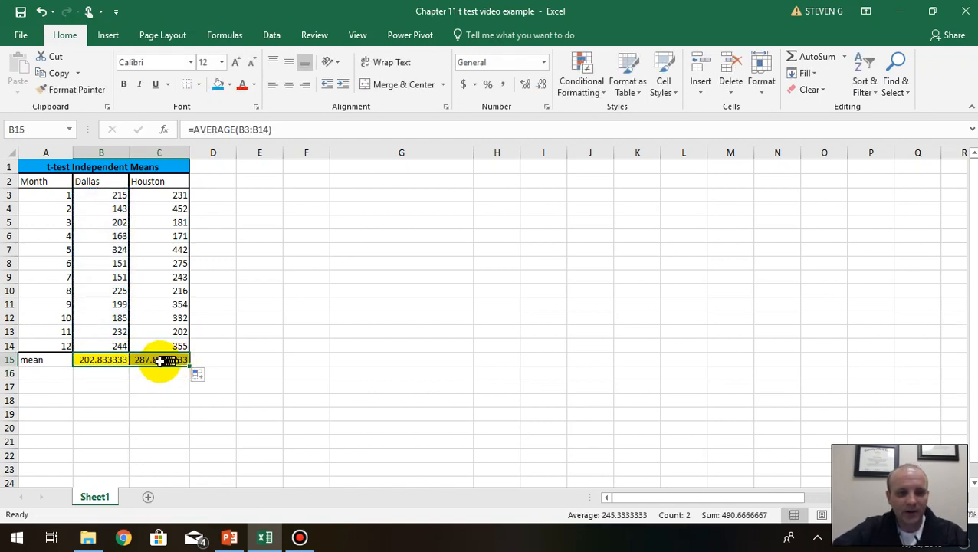
click(159, 362)
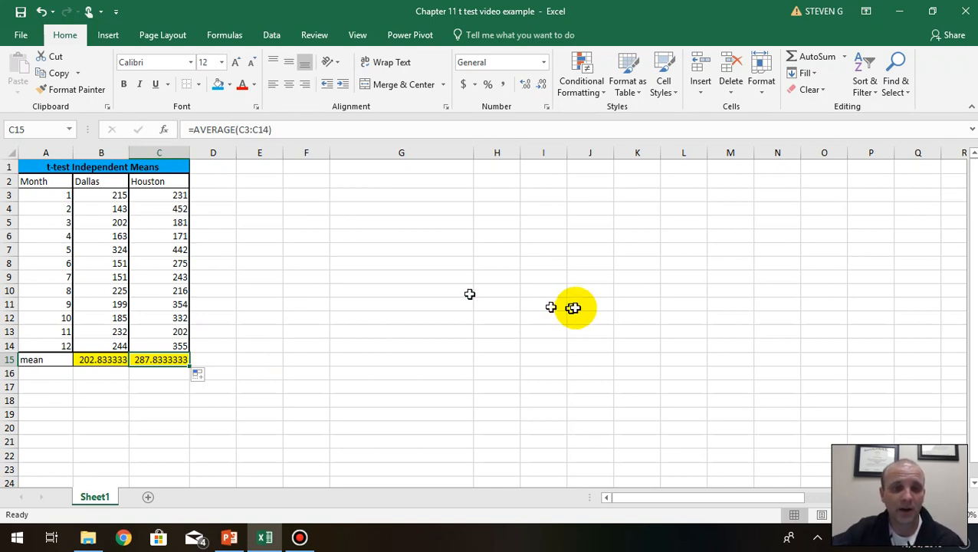
Step: Start the Data Analysis tool t-Test: Two-Sample Assuming Equal Variances
click(273, 185)
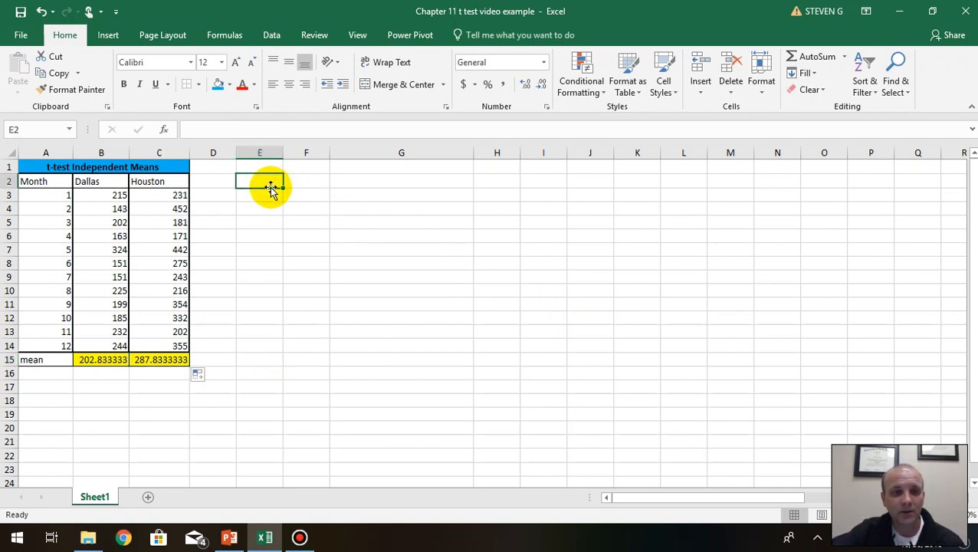
click(272, 36)
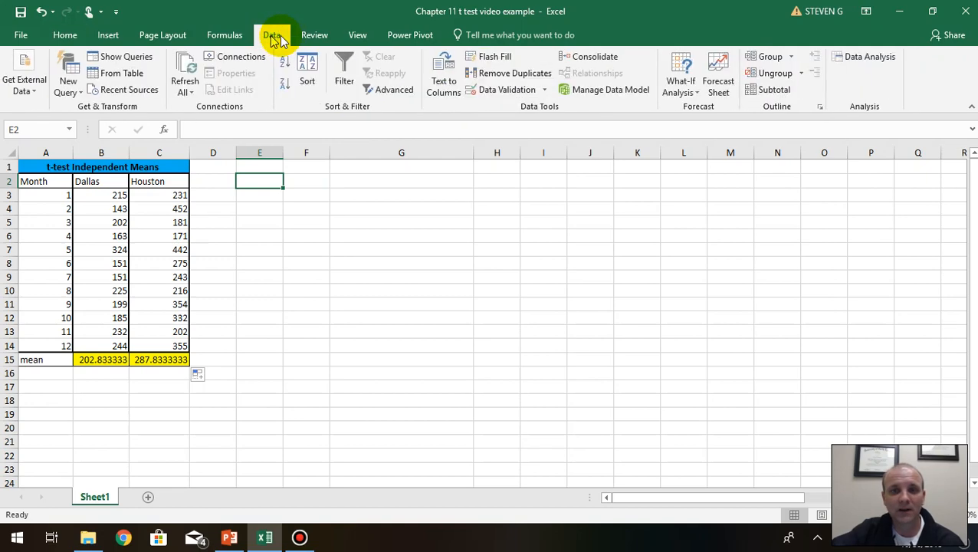
click(857, 56)
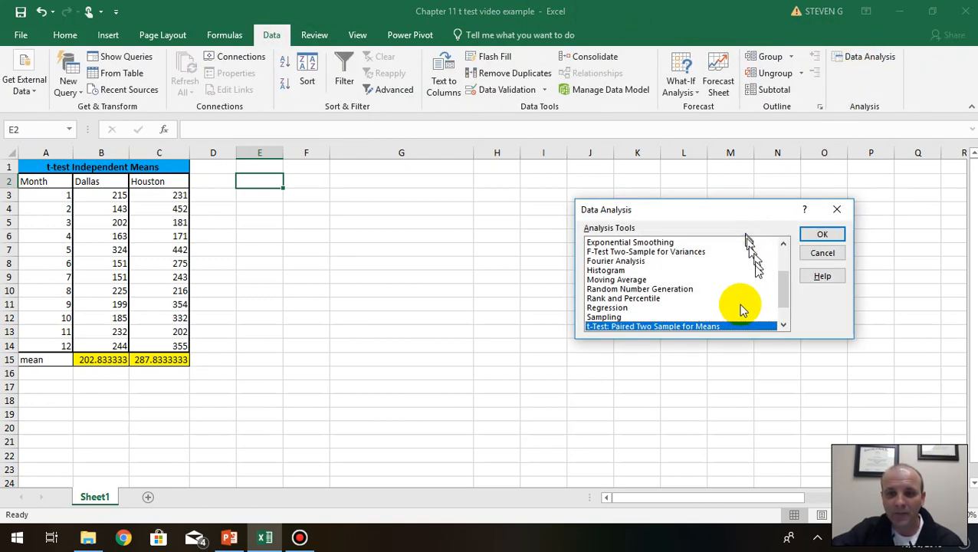
scroll(740, 315, down, 1)
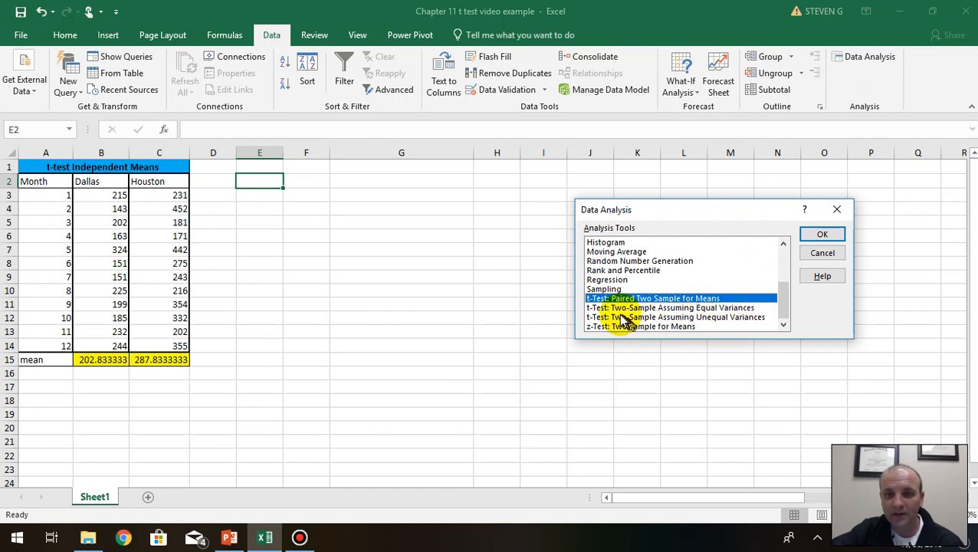
click(627, 308)
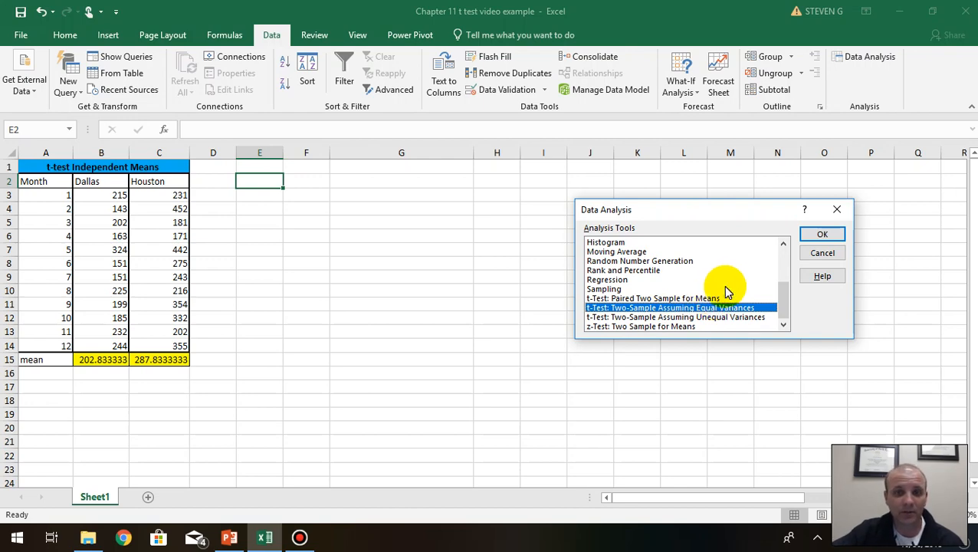
click(825, 233)
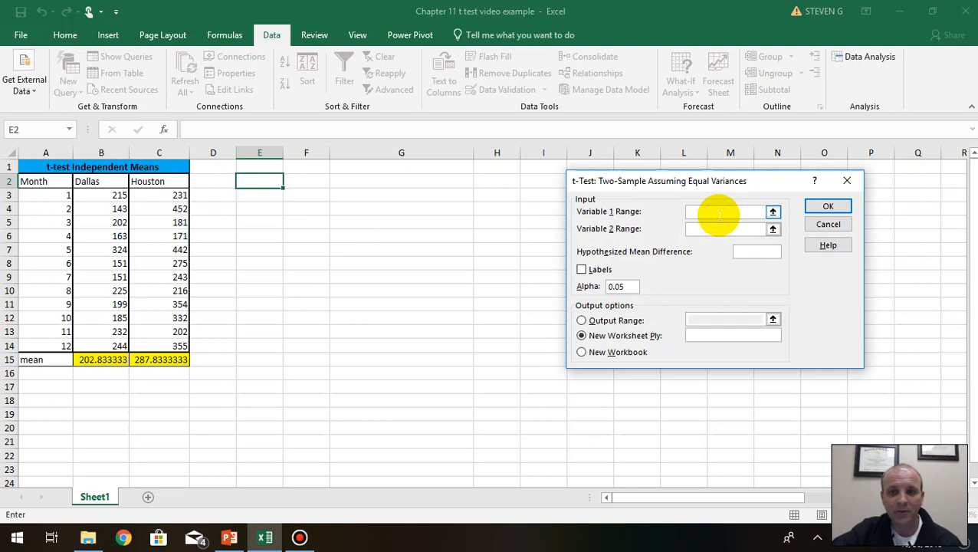
Step: Set the t-test's Variable 1 range to B2:B14 and Variable 2 range to C2:C14, with labels included
drag(108, 182, 112, 342)
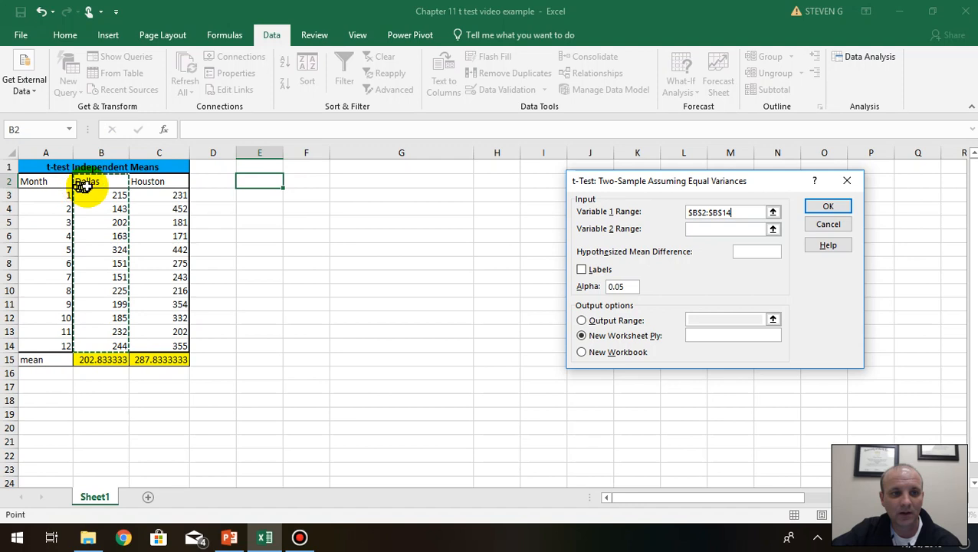
click(721, 227)
drag(174, 186, 156, 344)
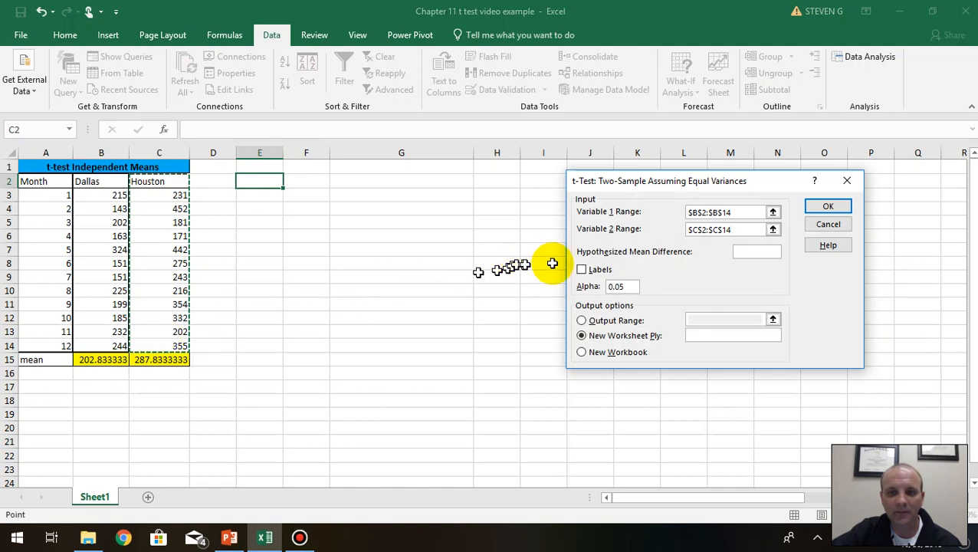
click(580, 271)
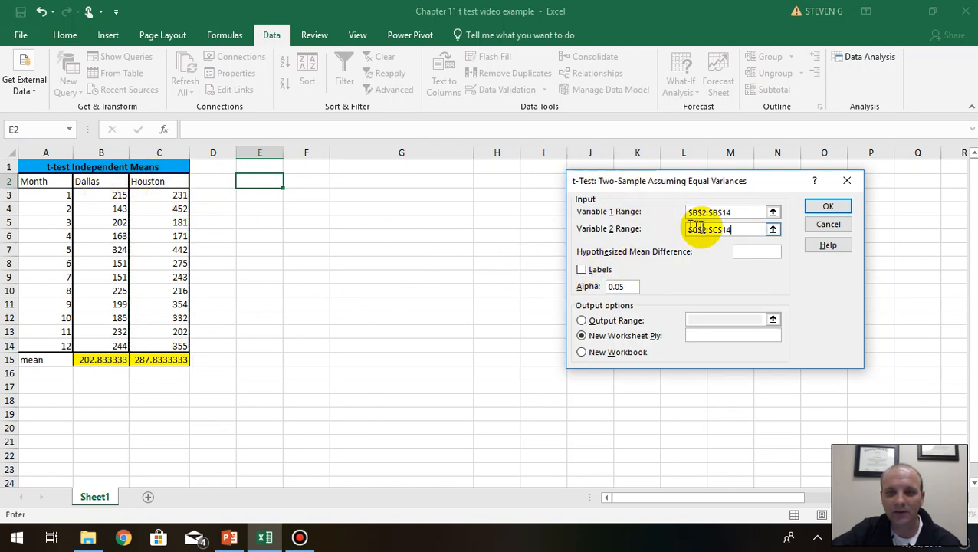
click(581, 270)
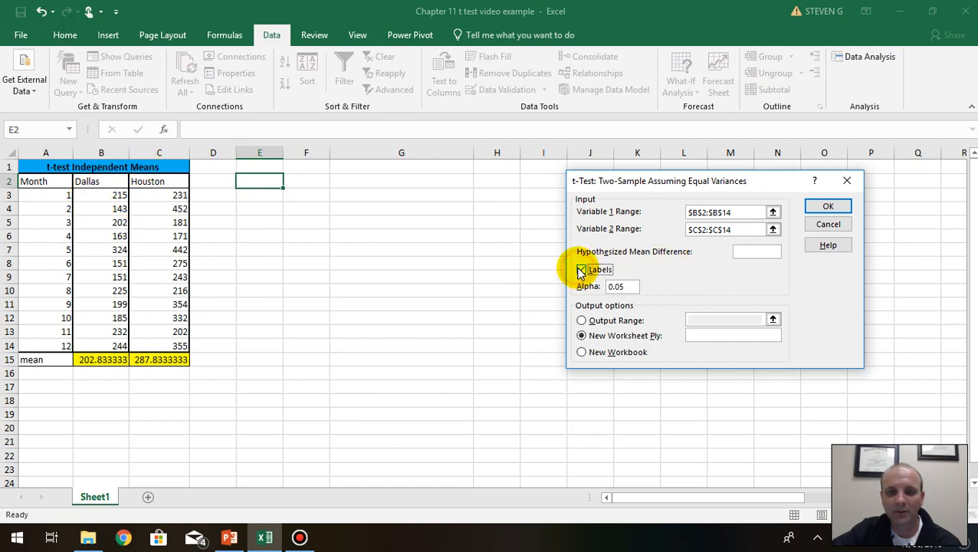
Step: Direct the t-test output to cell G2 on the current sheet and run the analysis
click(637, 324)
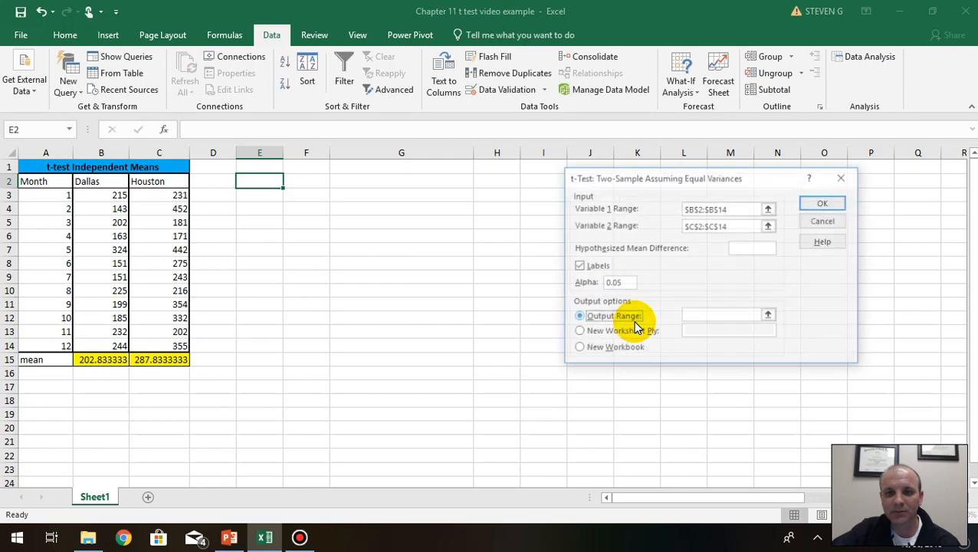
click(721, 314)
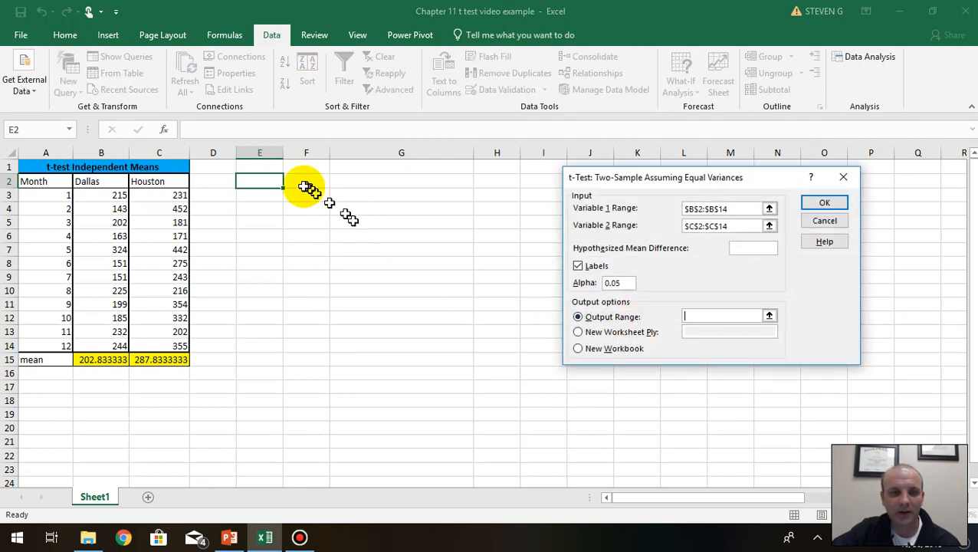
click(363, 180)
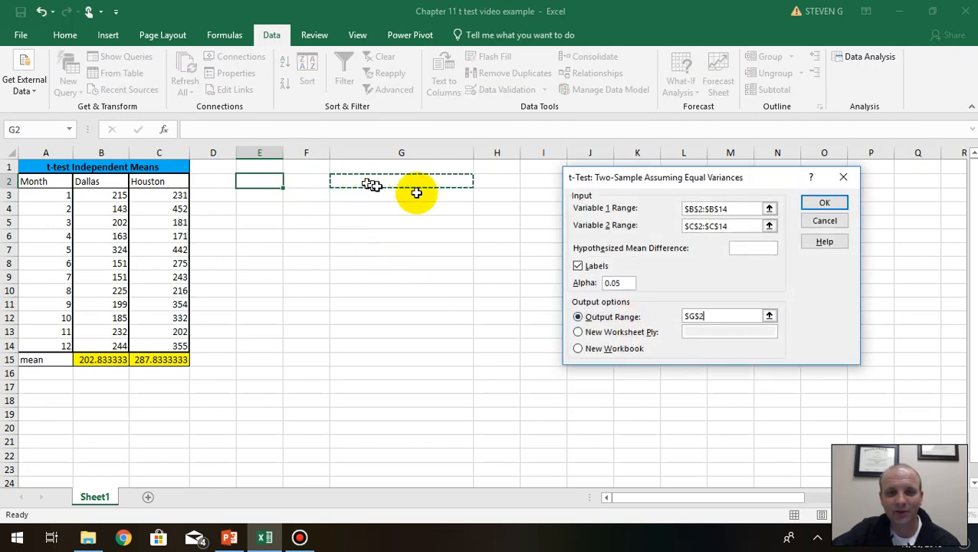
click(820, 203)
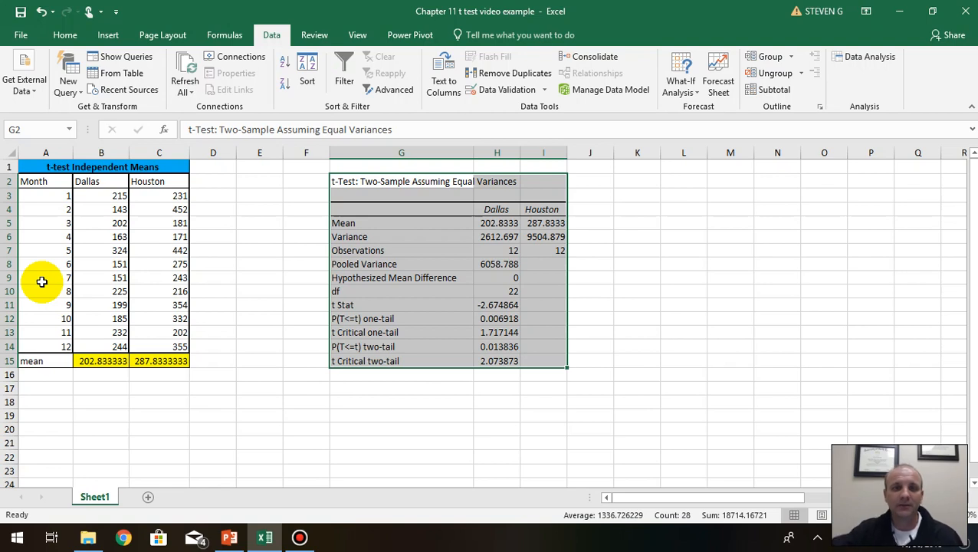
Step: Examine the two-tail probability row of the t-test output and the monthly Dallas data behind it
click(502, 431)
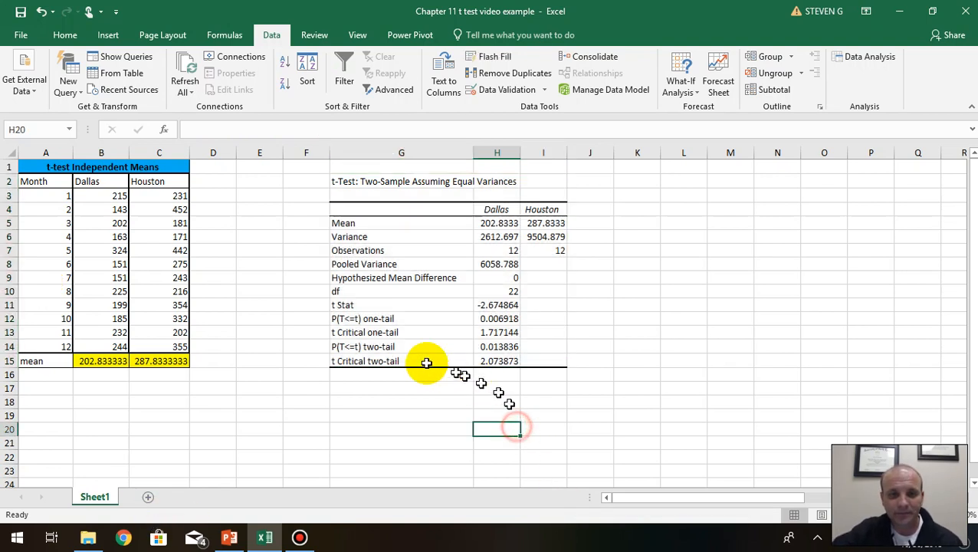
click(345, 322)
drag(368, 346, 506, 349)
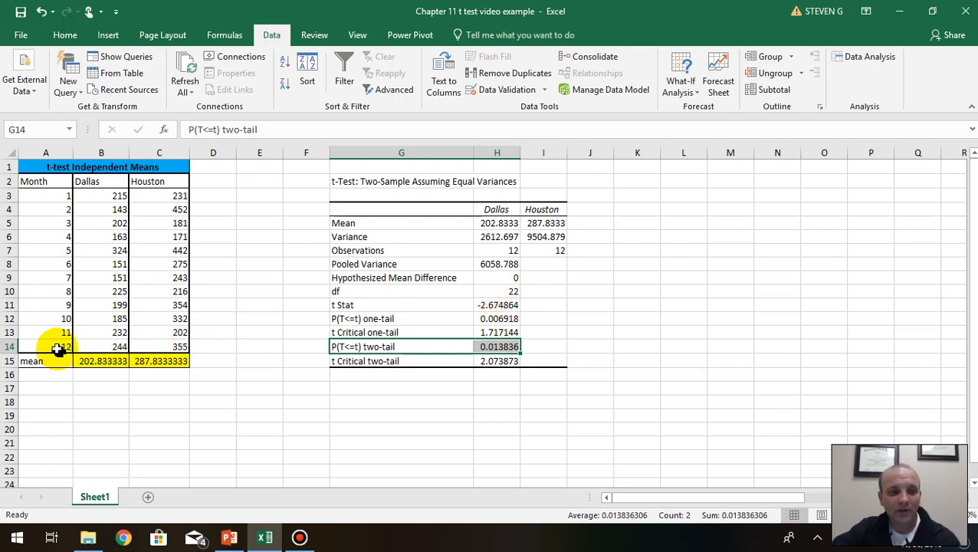
drag(42, 198, 60, 345)
drag(106, 197, 121, 343)
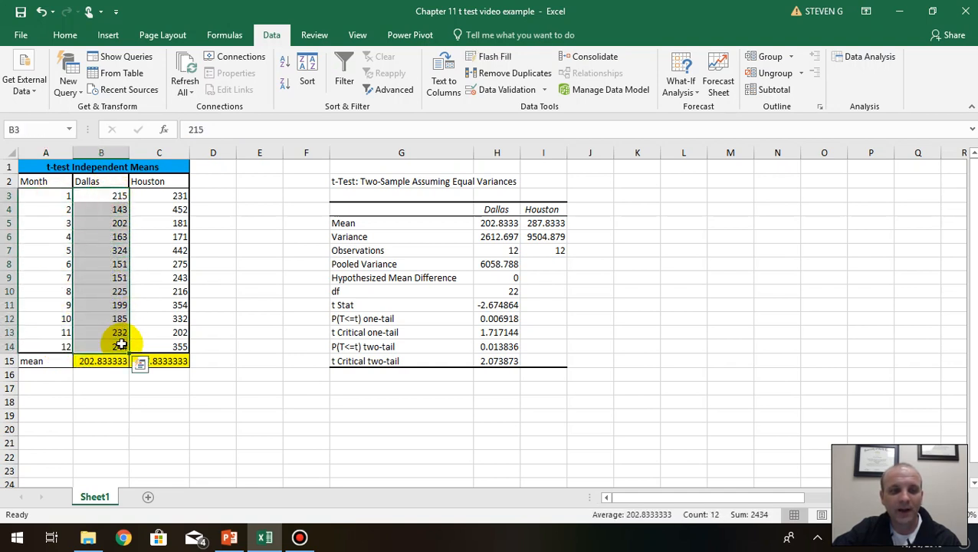
click(263, 404)
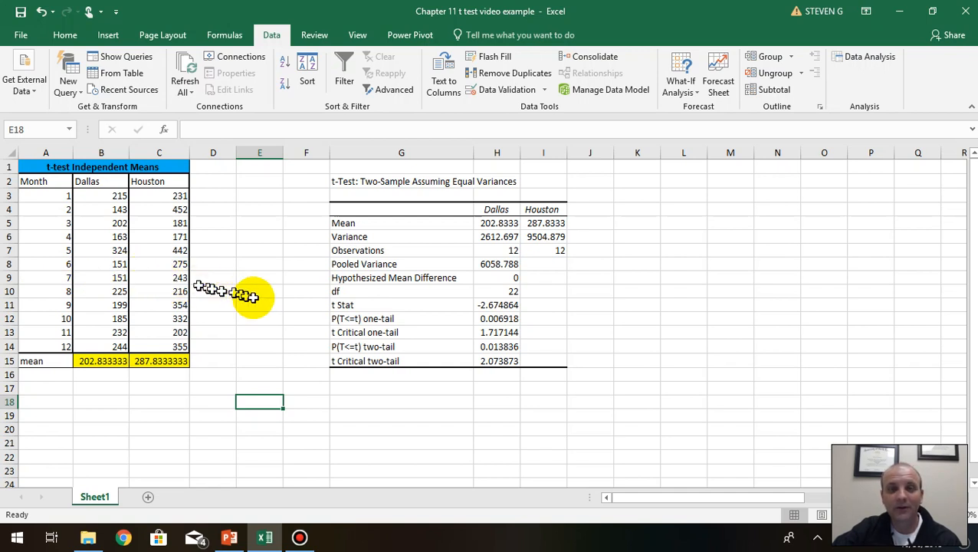
Step: Examine the df, t Stat, two-tail probability and two-tail critical value rows of the t-test output
click(497, 291)
drag(461, 292, 389, 291)
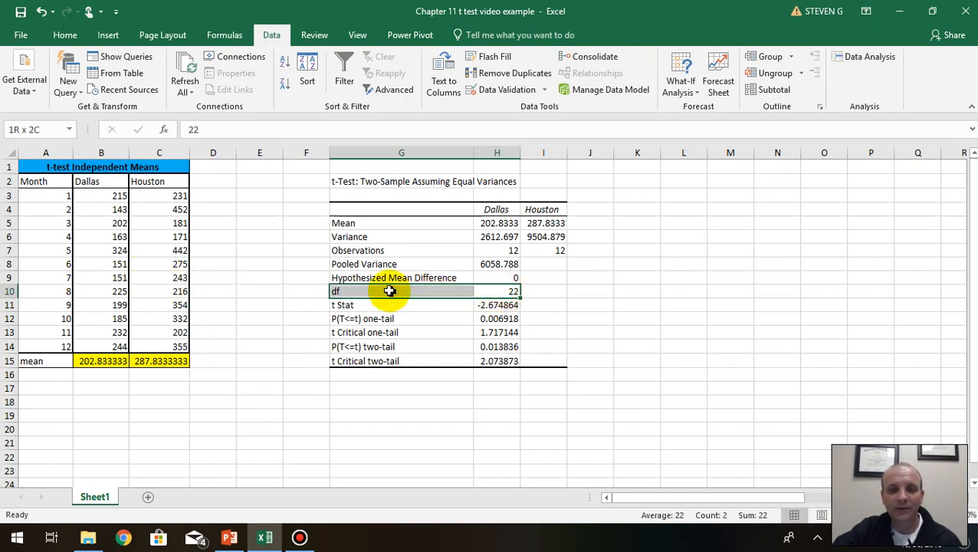
drag(499, 308, 397, 311)
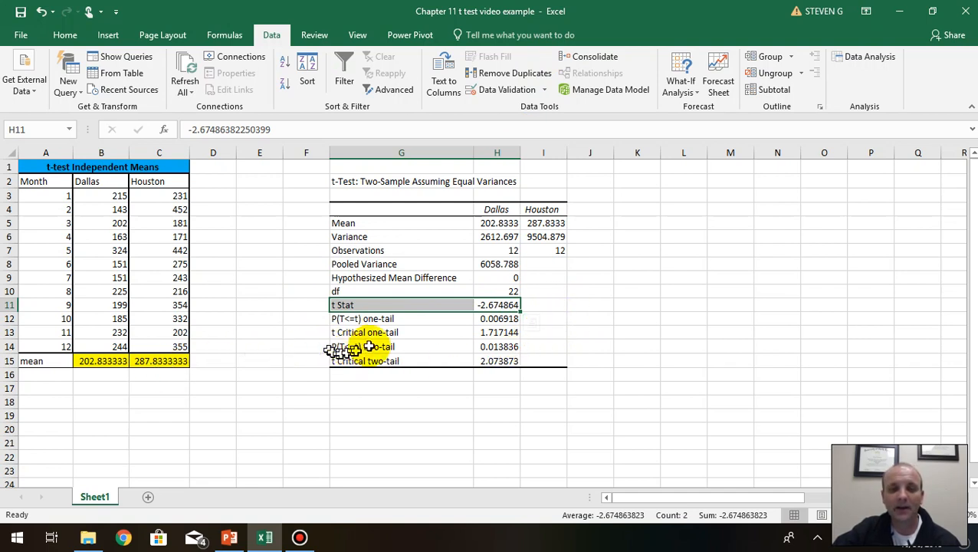
drag(356, 346, 508, 346)
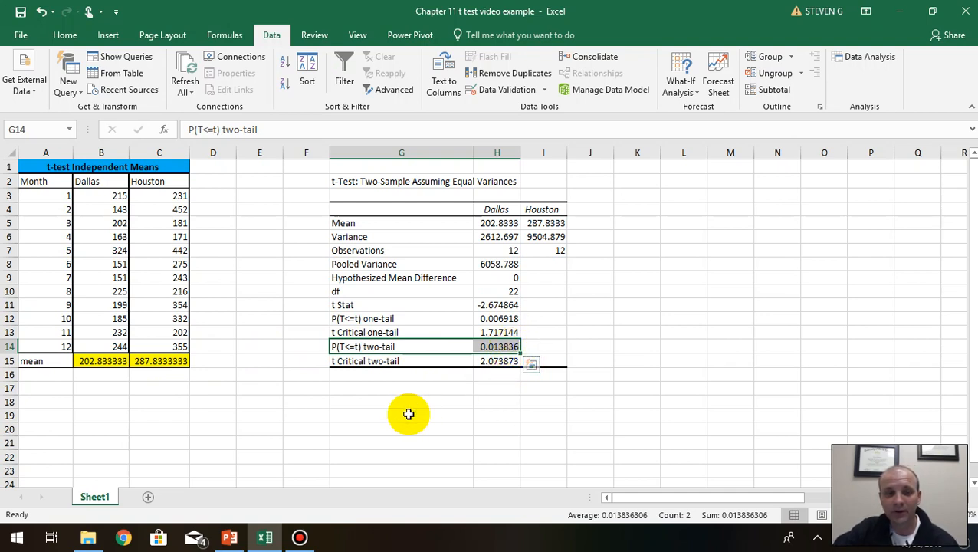
click(445, 389)
drag(380, 364, 496, 366)
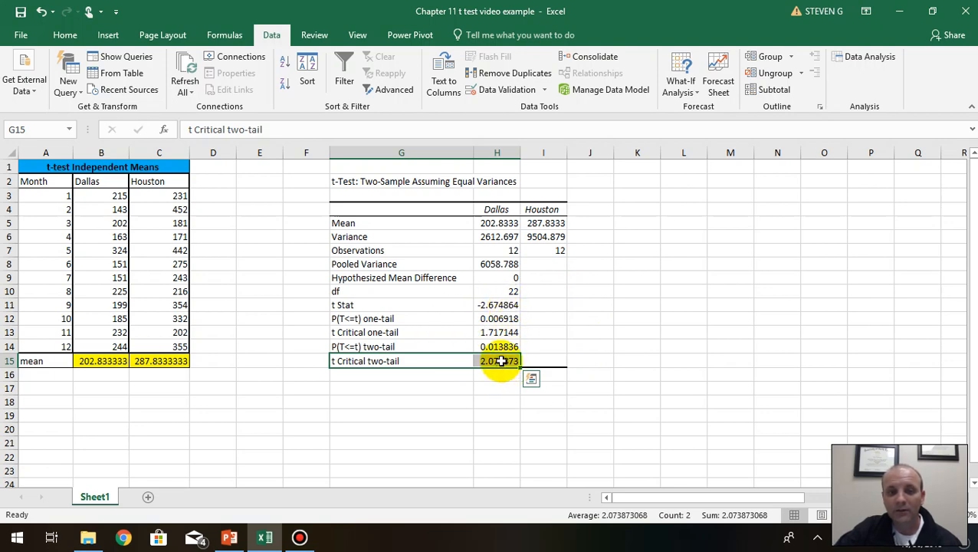
Step: Arrange the Excel workbook and the PowerPoint presentation side by side, with the t-test output table in view
drag(597, 11, 466, 60)
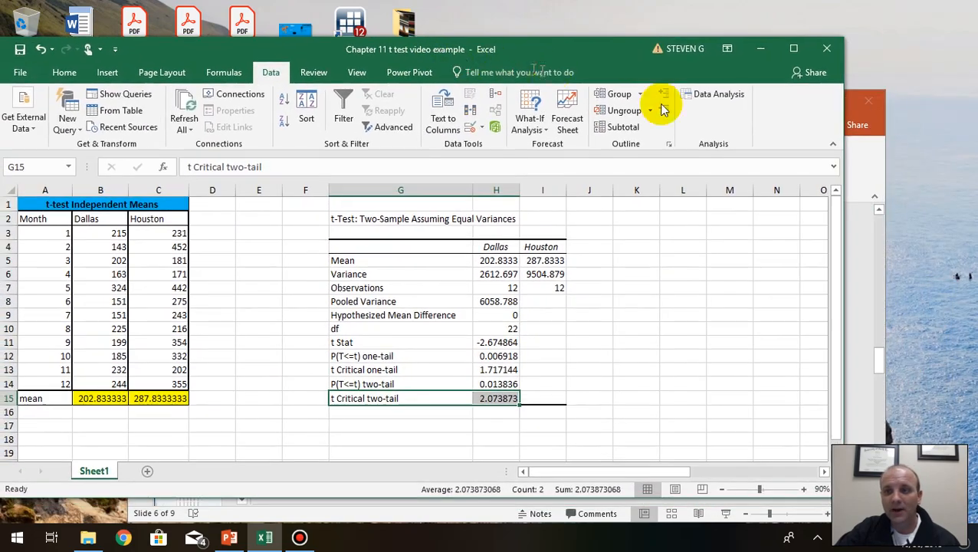
click(863, 164)
click(835, 101)
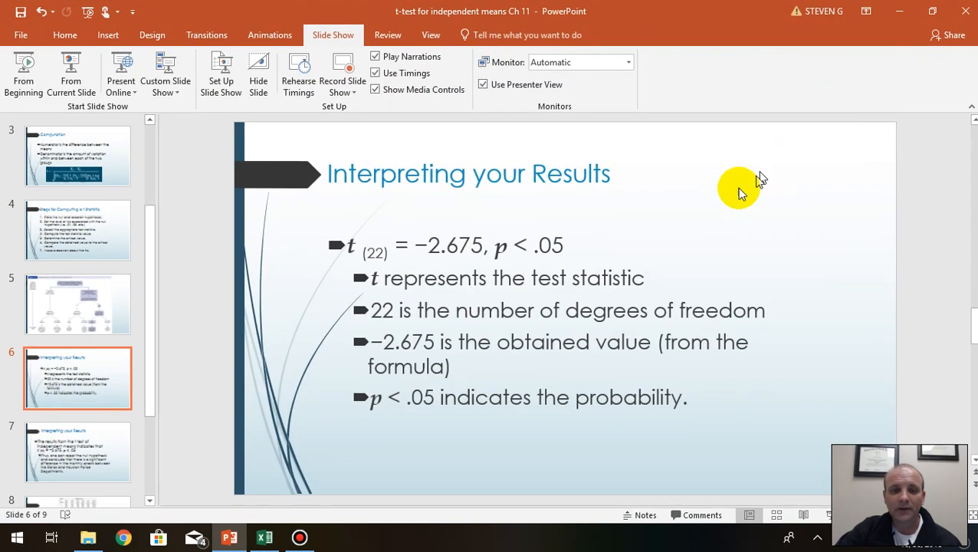
key(super+Right)
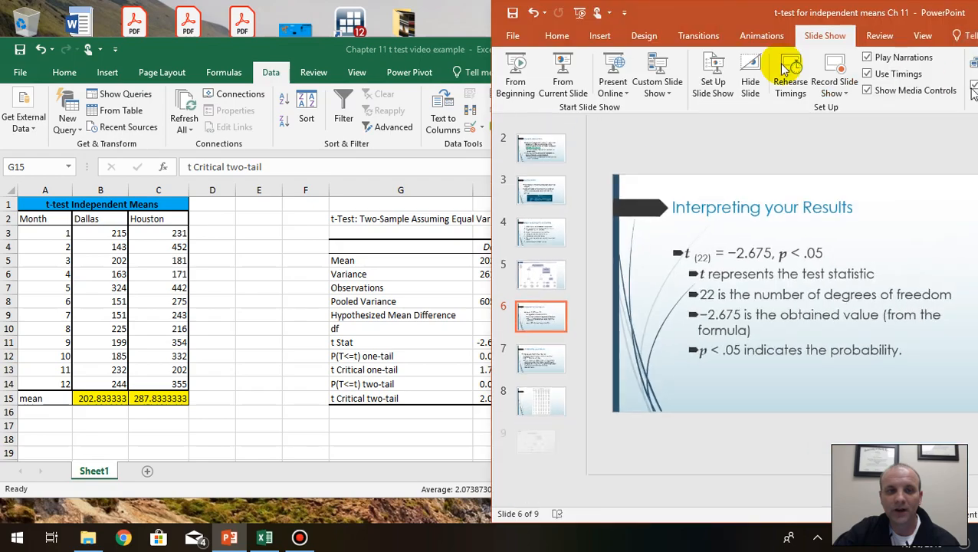
click(400, 19)
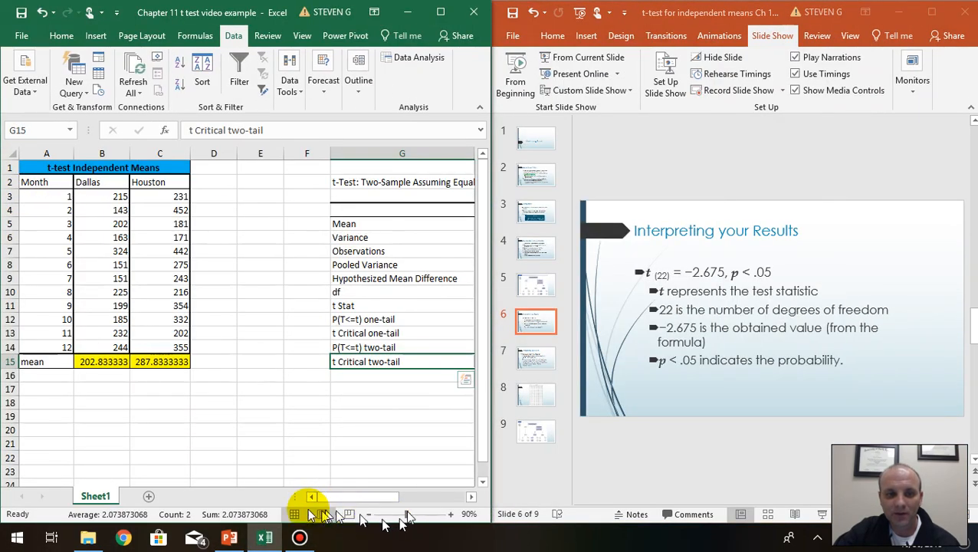
drag(366, 493, 388, 493)
click(378, 400)
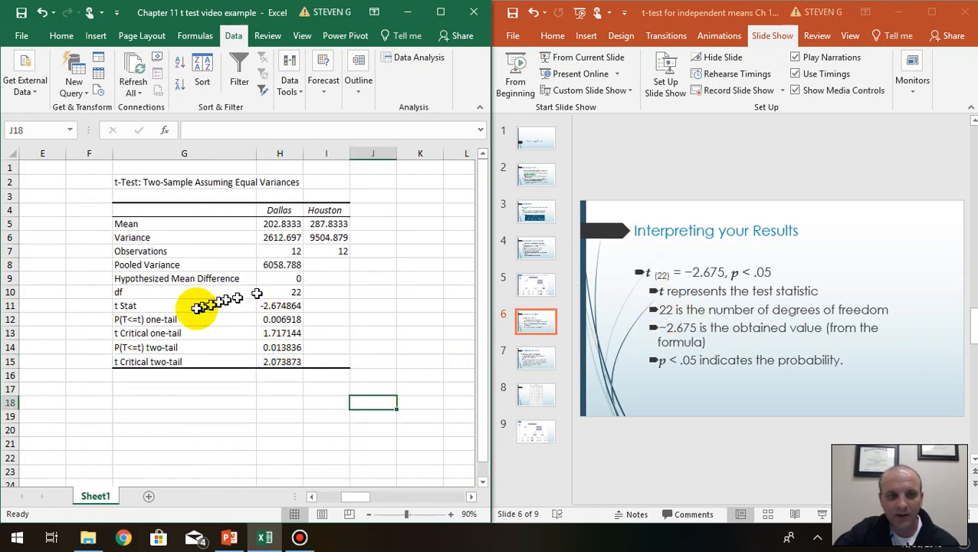
Step: Compare the t Stat and two-tail probability with the interpretation on slides 6 and 7, then maximize the presentation window
click(269, 306)
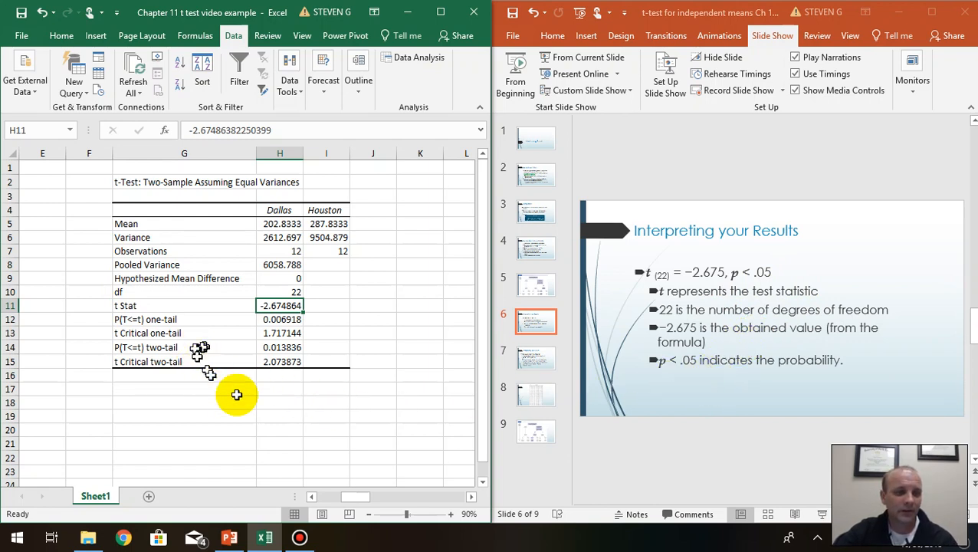
click(742, 443)
scroll(745, 438, down, 1)
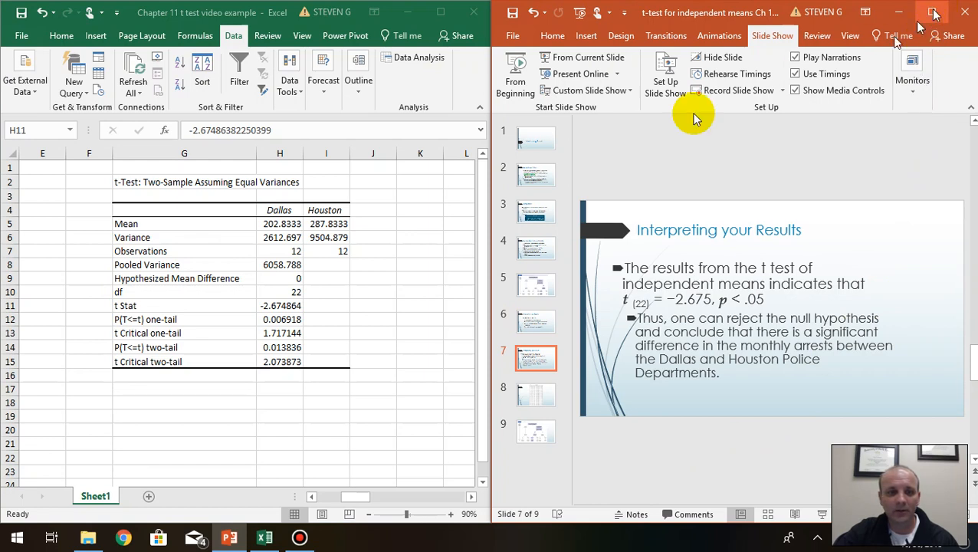
click(291, 306)
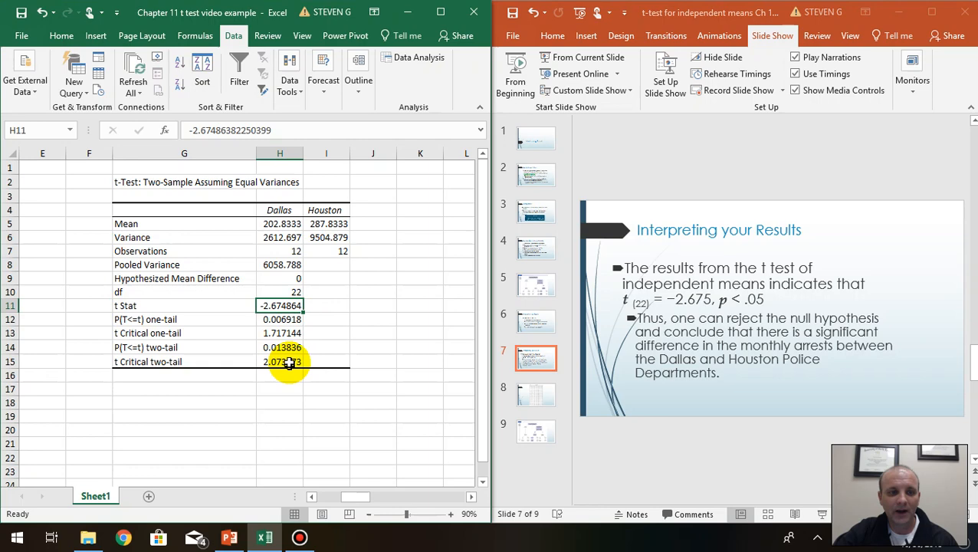
click(287, 349)
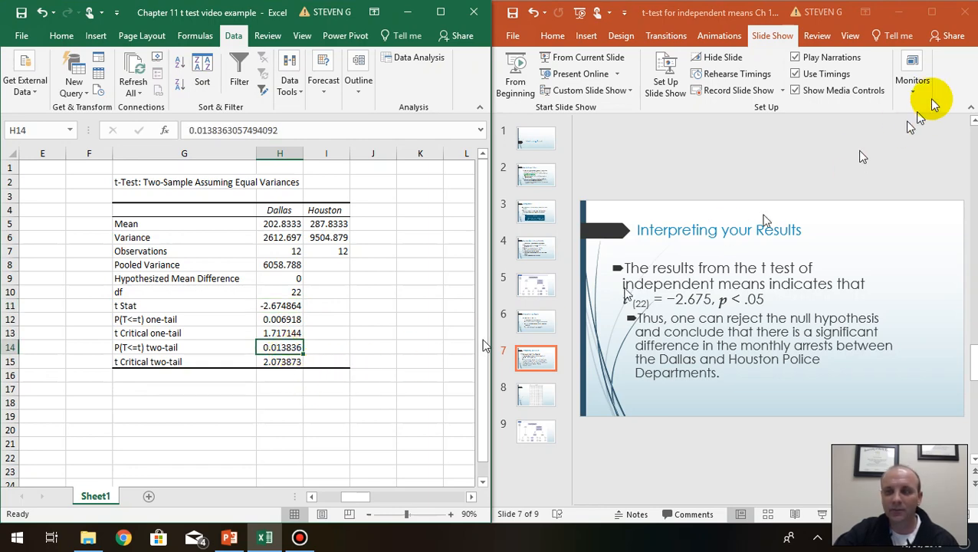
click(930, 12)
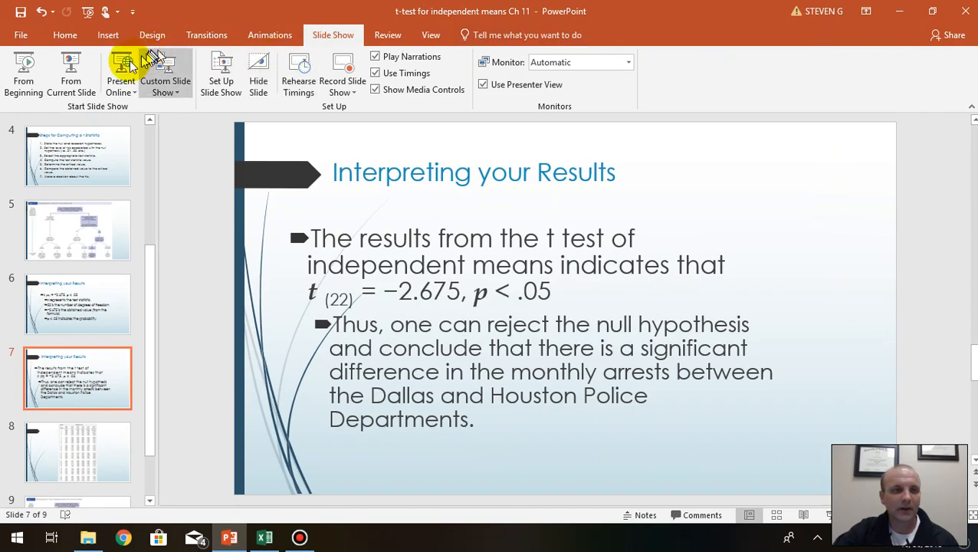
Step: Review the interpretation on slide 7 in full screen and check it against the Dallas and Houston means in the Excel output
click(67, 76)
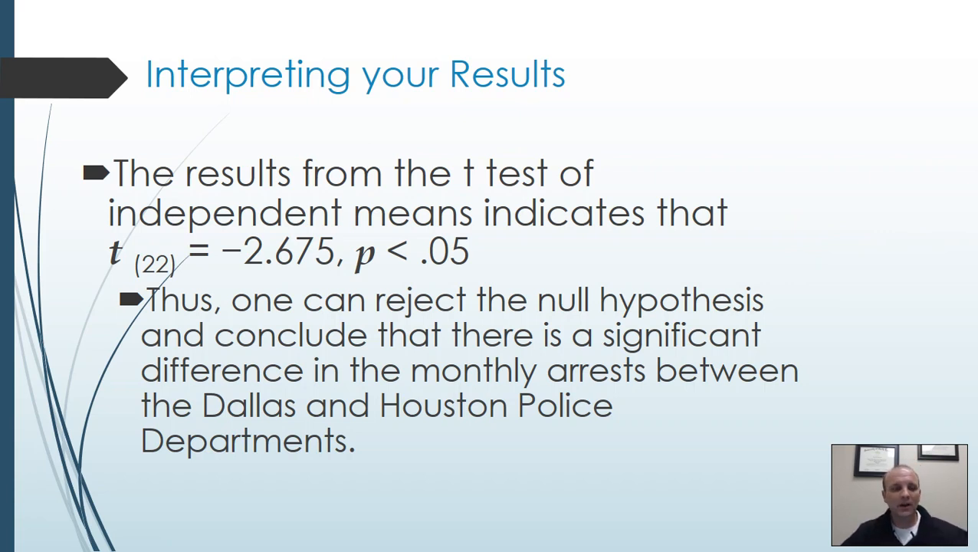
key(Escape)
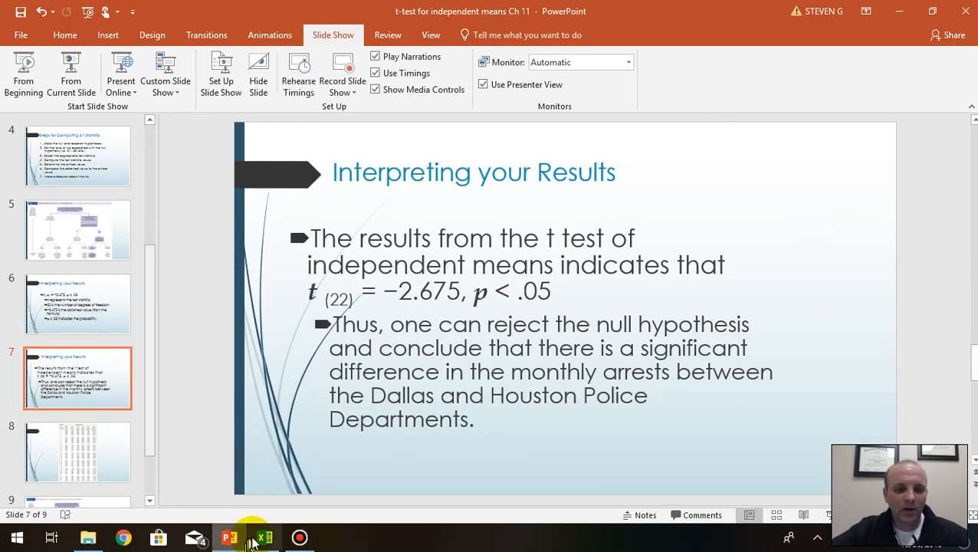
click(261, 539)
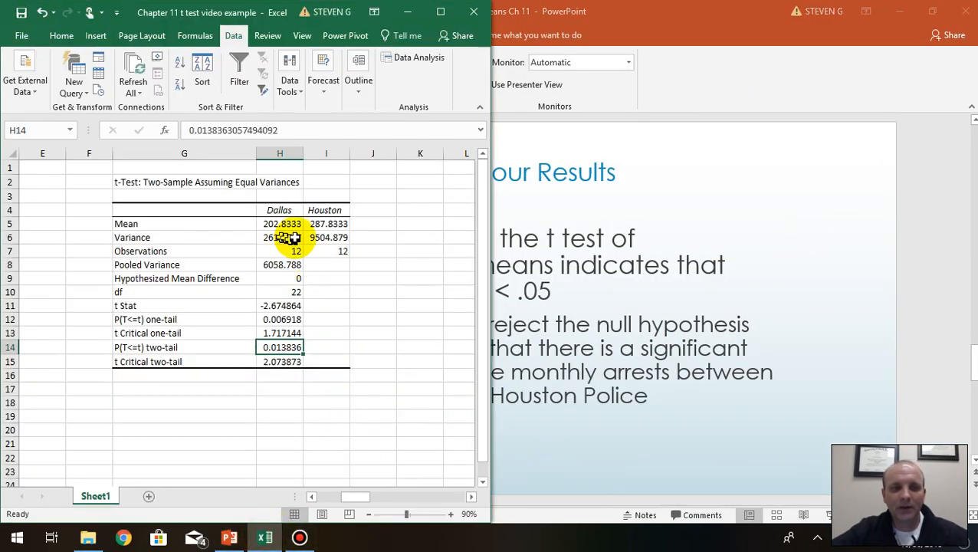
click(285, 224)
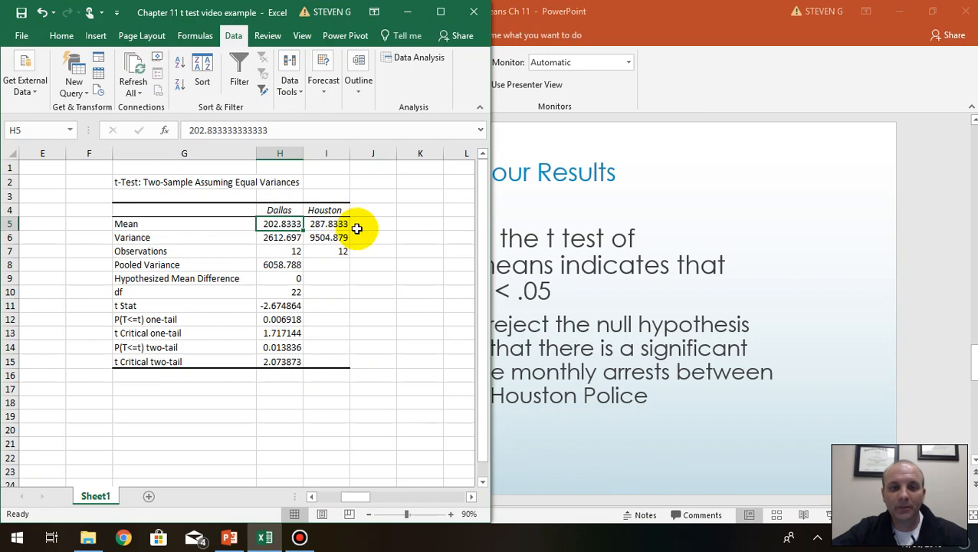
click(346, 225)
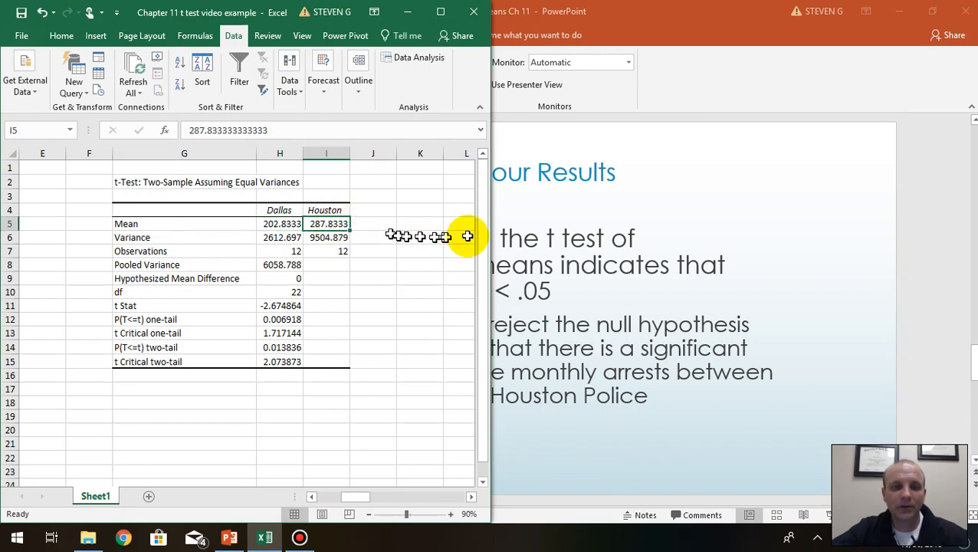
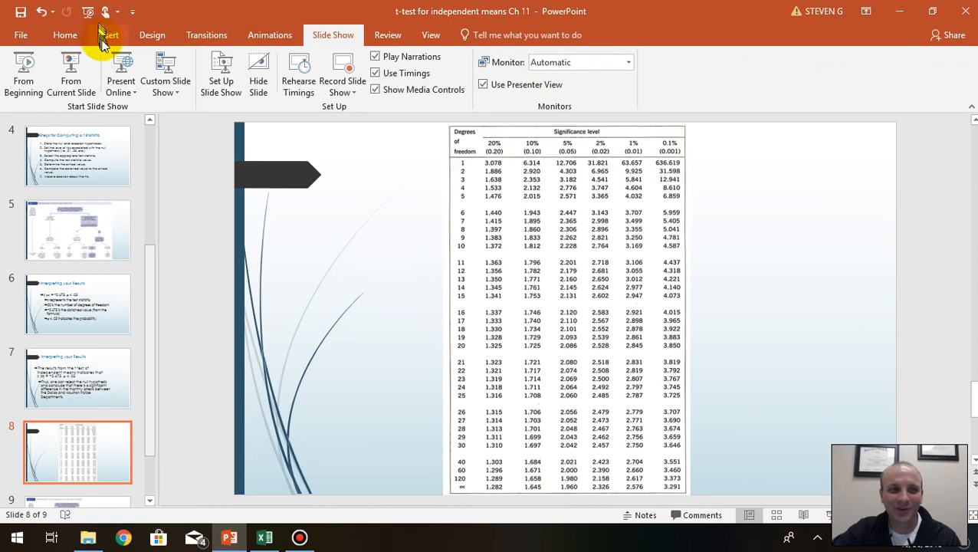
Step: Present from slide 8 and review the critical values table, the results interpretation and the Figure 12.1 flowchart, ending the slide show
click(67, 73)
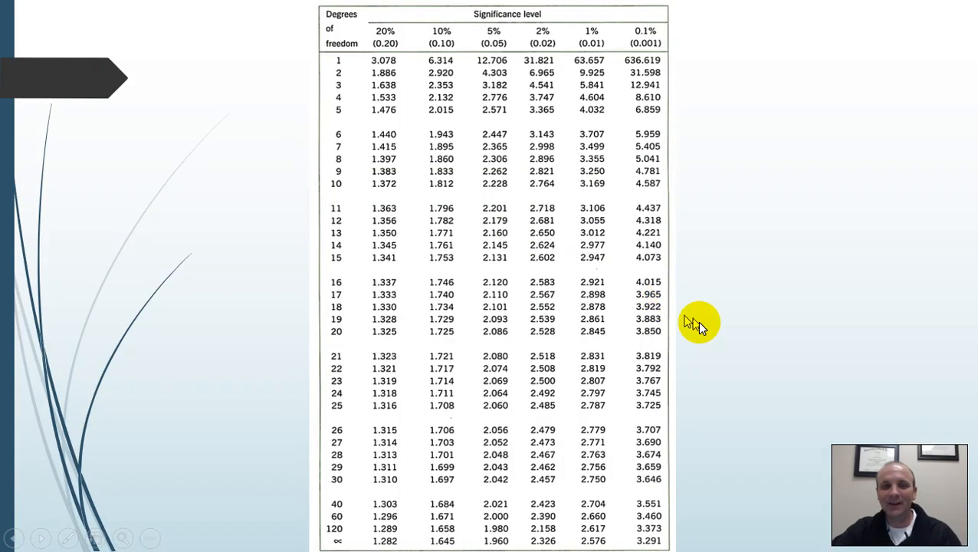
click(716, 387)
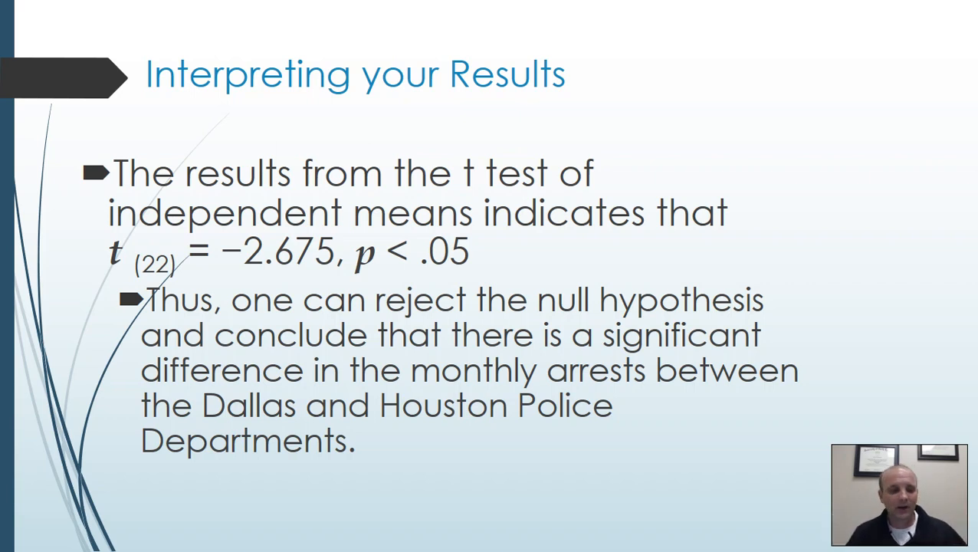
click(785, 365)
click(794, 369)
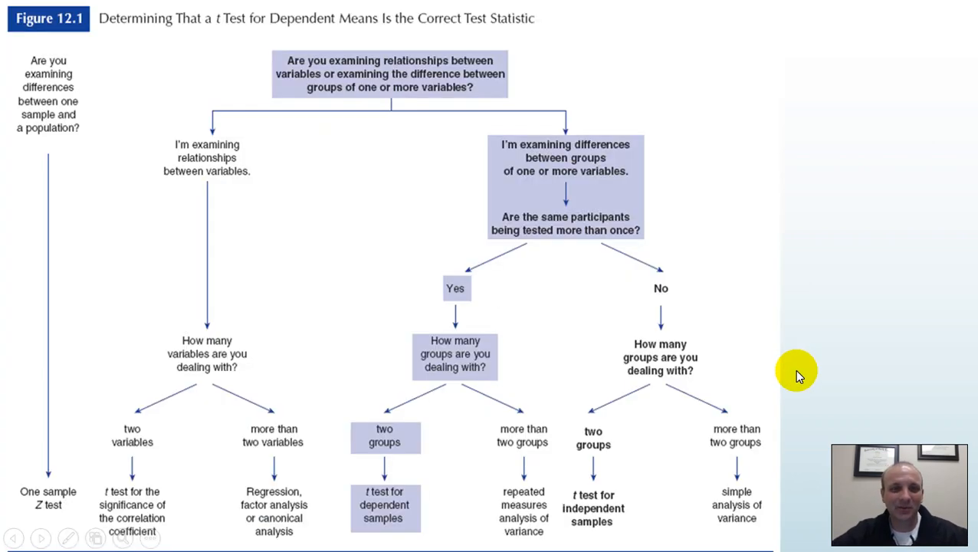
scroll(805, 377, up, 2)
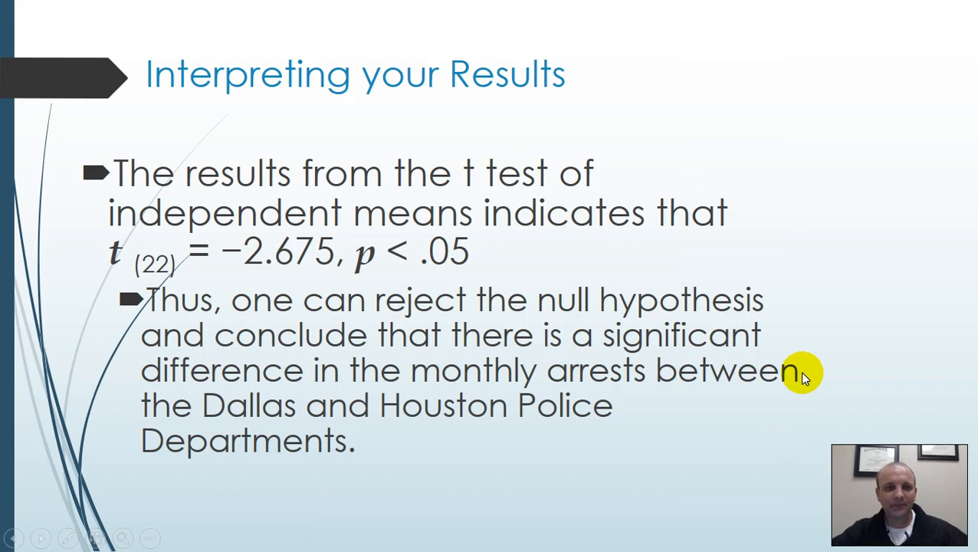
click(803, 373)
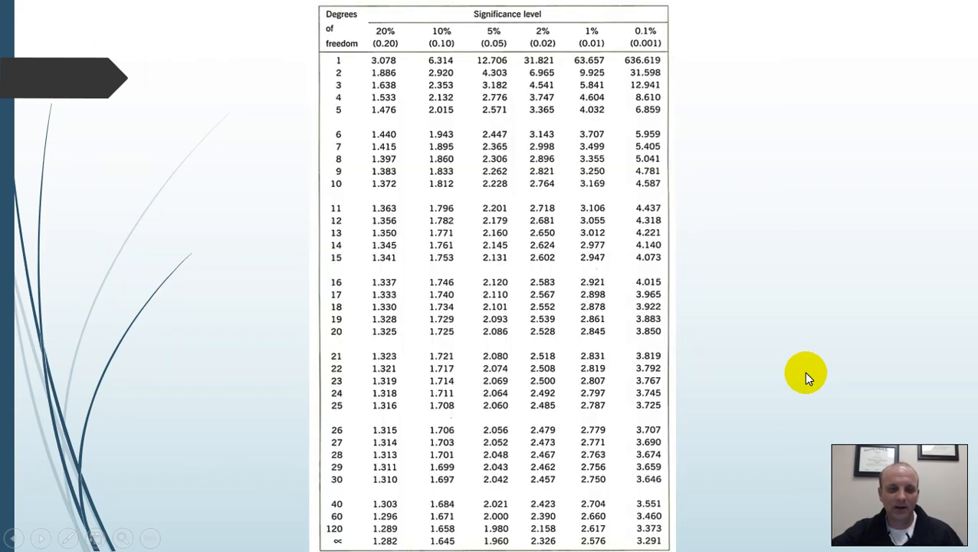
click(804, 371)
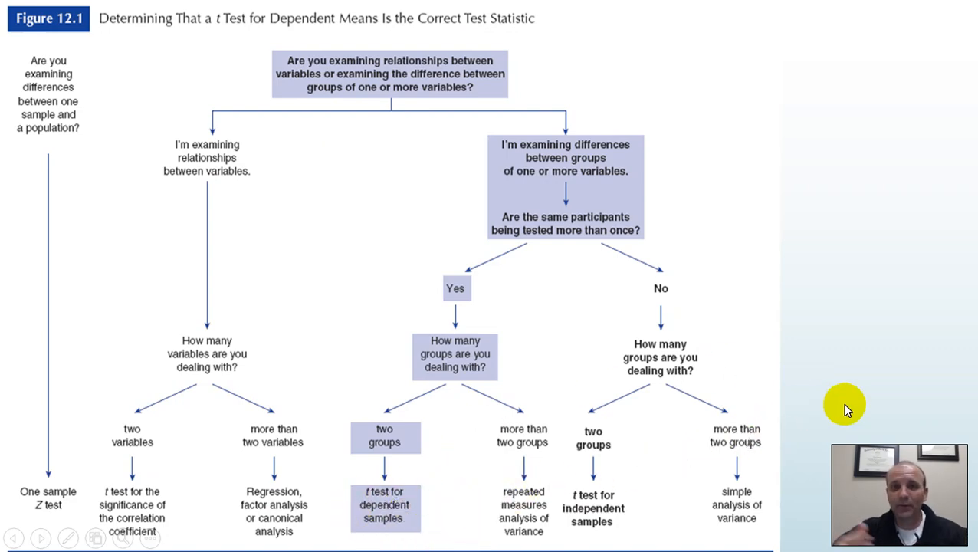
key(Escape)
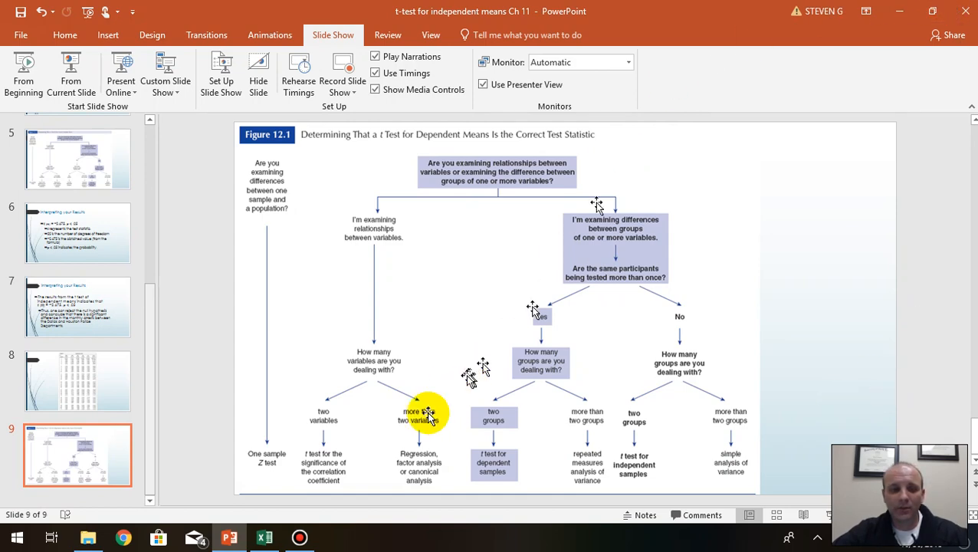
Step: Switch to the Excel workbook, maximize it and examine the Before Treatment and After Treatment scores in the dependent means table
click(263, 537)
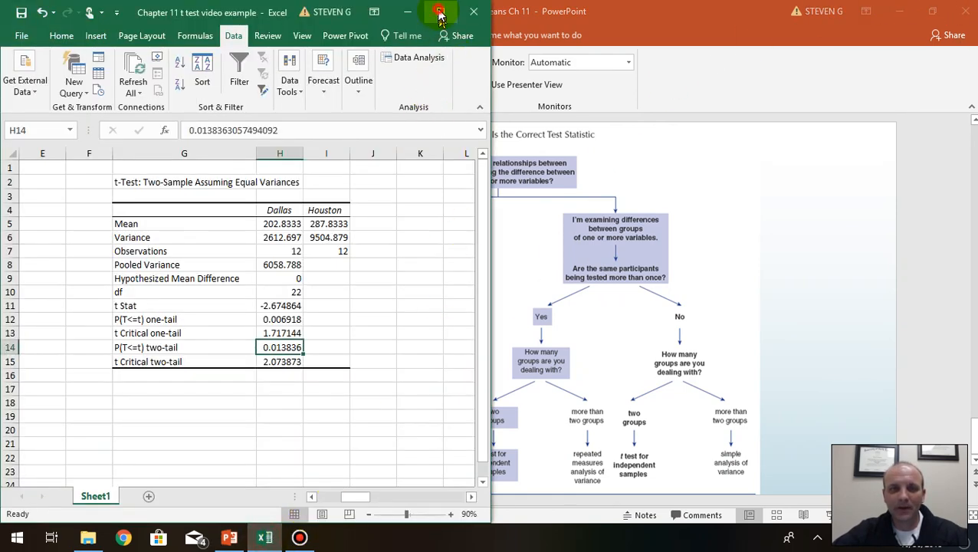
click(440, 12)
drag(709, 500, 823, 498)
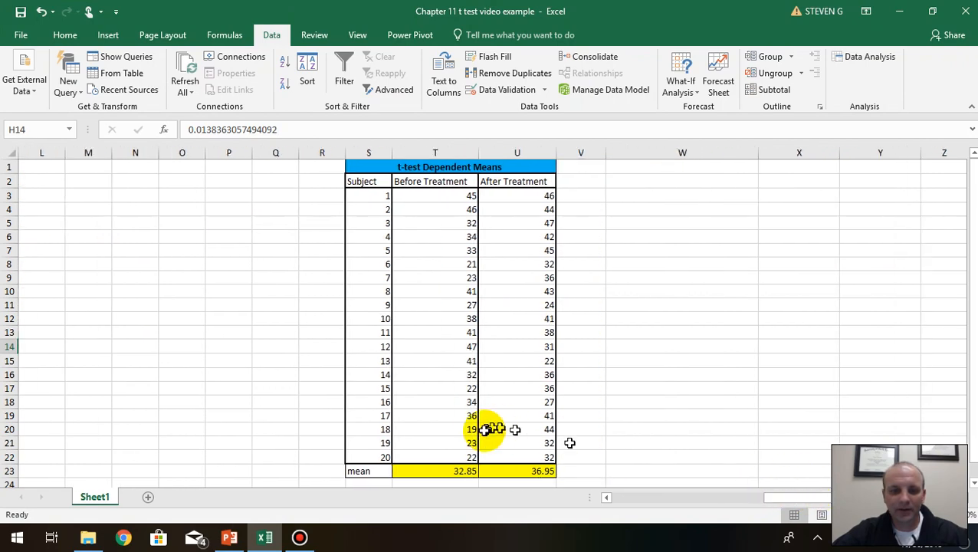
scroll(476, 431, down, 1)
scroll(544, 431, up, 1)
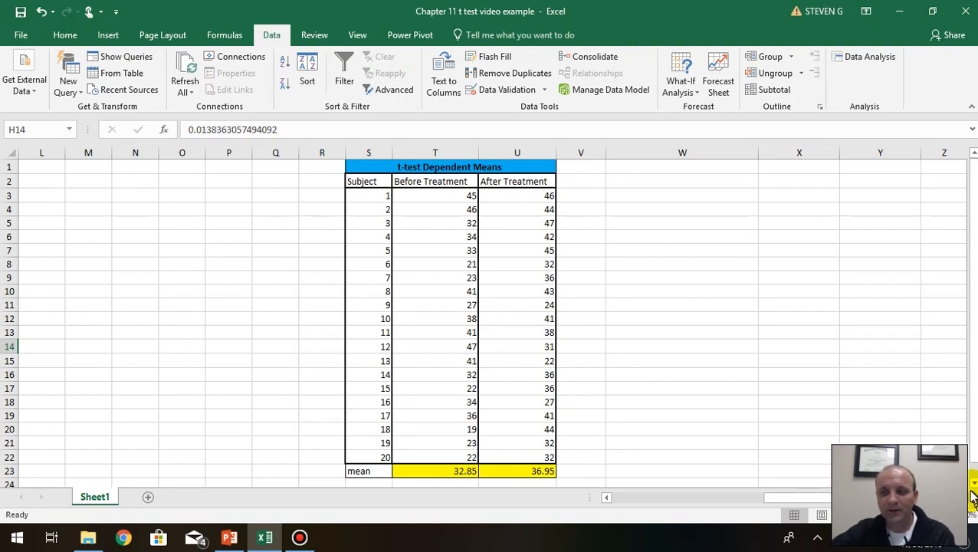
Step: Start the t-Test: Paired Two Sample for Means analysis, with empty columns in view beside the dependent means table
scroll(971, 500, right, 3)
scroll(971, 500, right, 1)
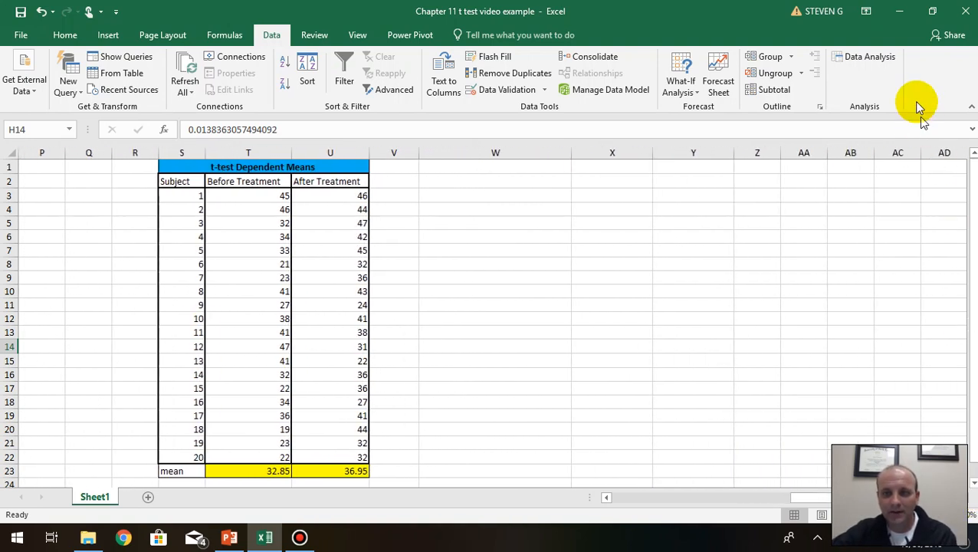
click(874, 60)
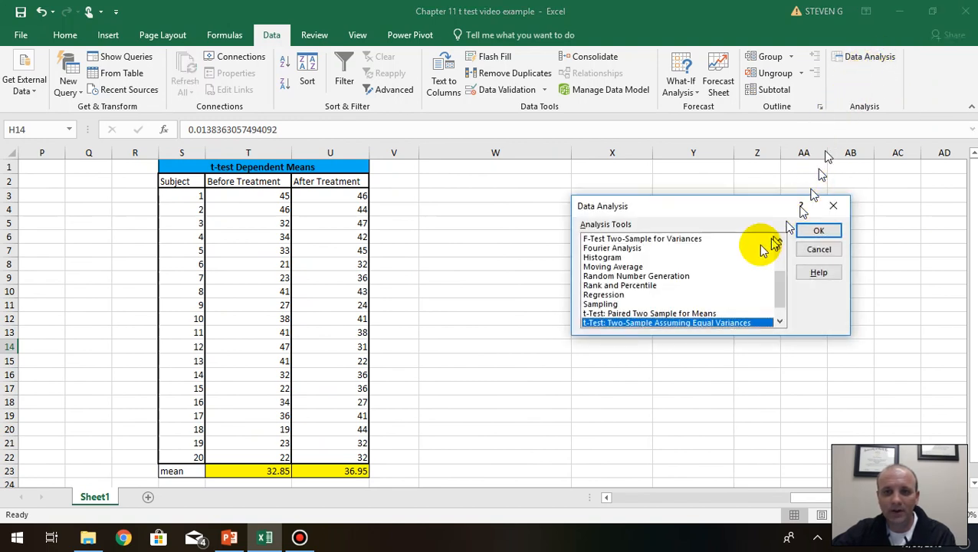
click(724, 314)
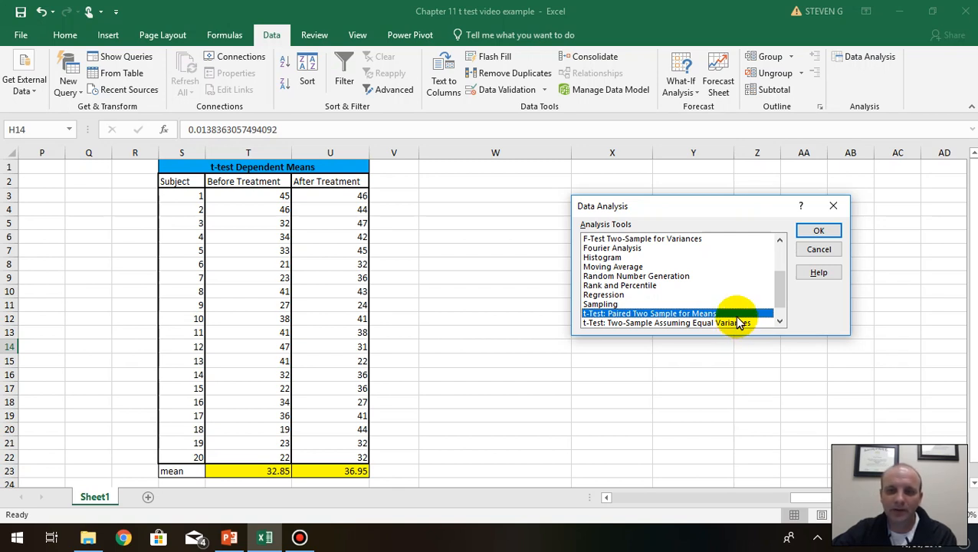
click(822, 232)
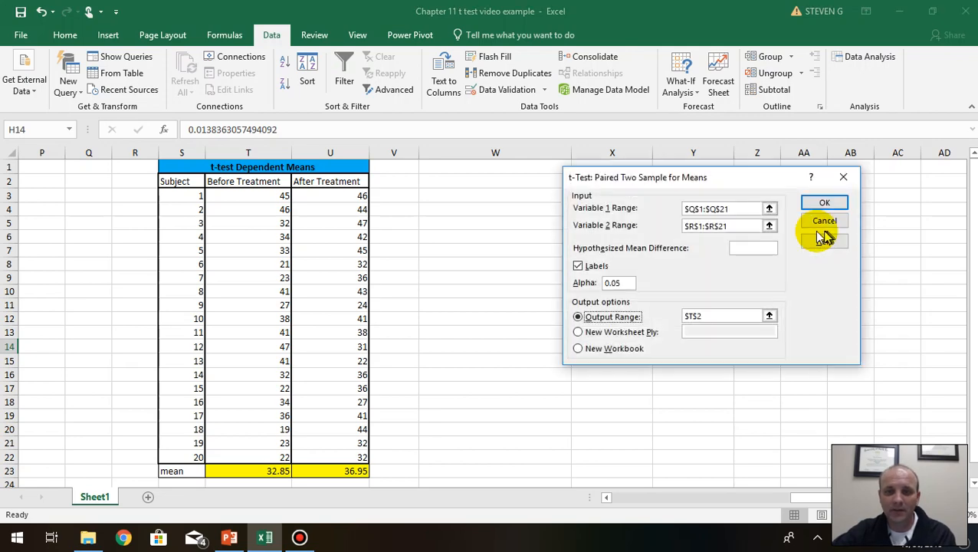
Step: Clear the preset variable 1, variable 2 and output ranges of the paired t-test
drag(755, 207, 611, 209)
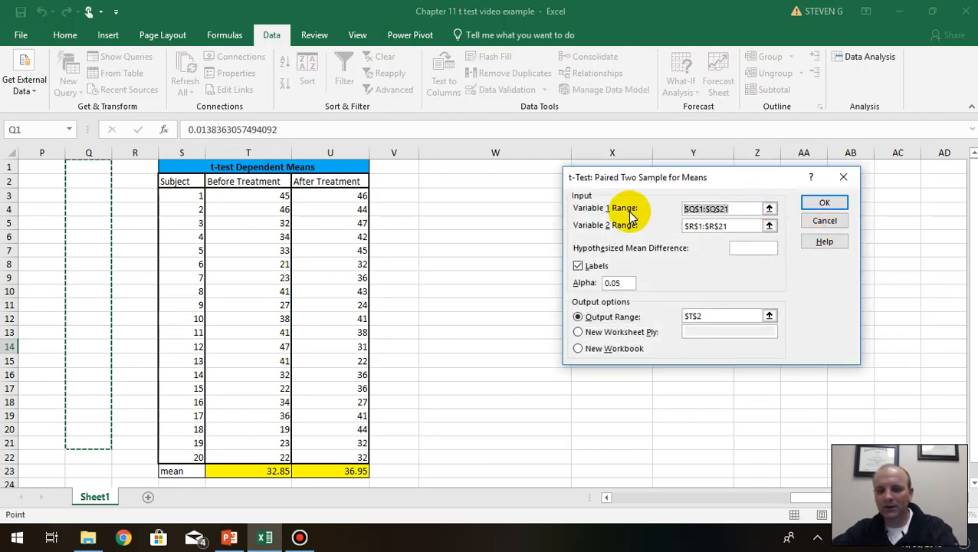
key(BackSpace)
drag(740, 223, 667, 224)
key(BackSpace)
drag(742, 318, 694, 317)
key(BackSpace)
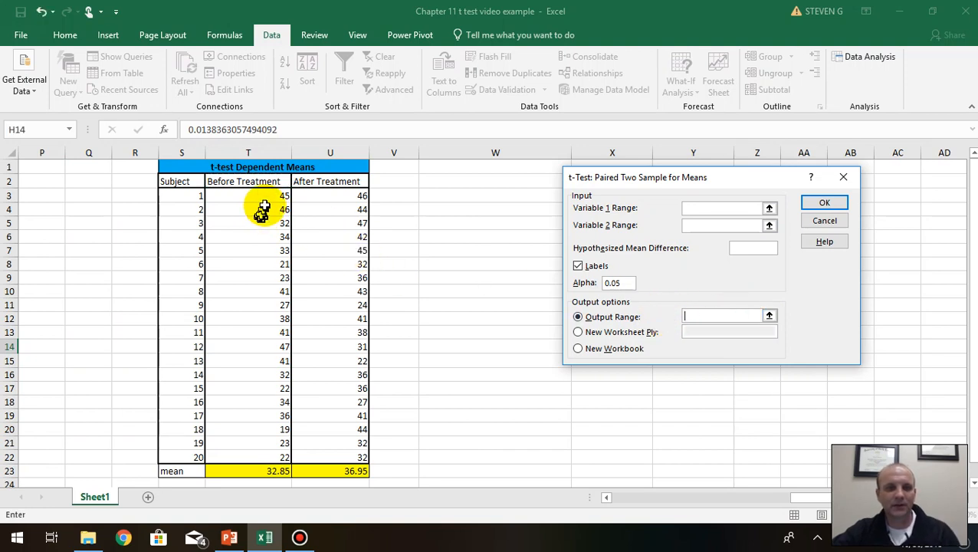
drag(253, 181, 273, 454)
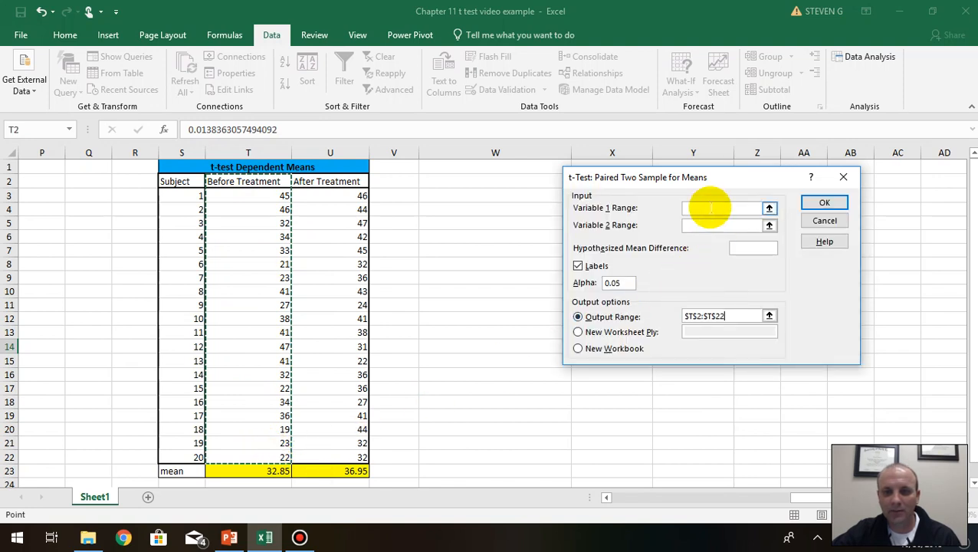
click(744, 316)
drag(745, 315, 599, 317)
key(BackSpace)
Step: Run the paired t-test with variable 1 range T2:T22 and variable 2 range U2:U22, placing the output at W2
click(706, 208)
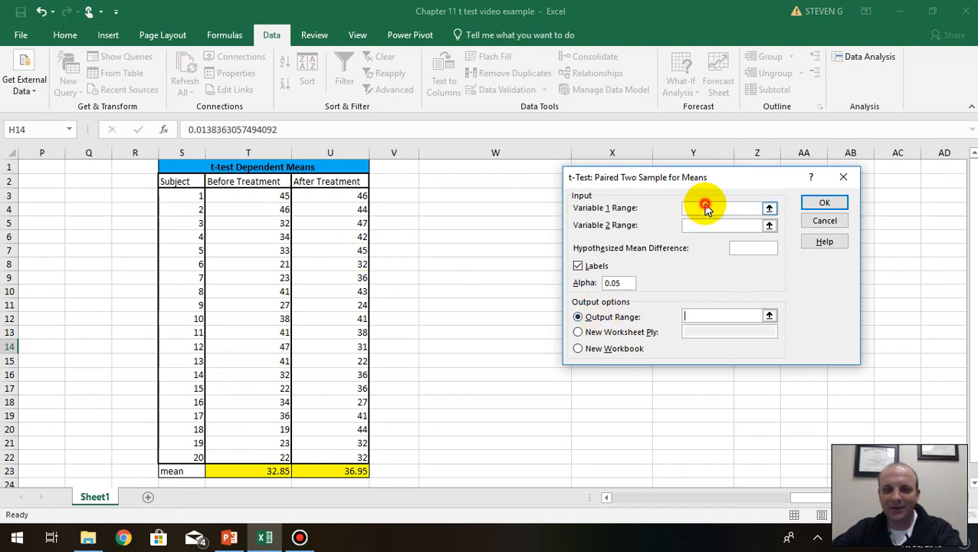
drag(264, 183, 273, 457)
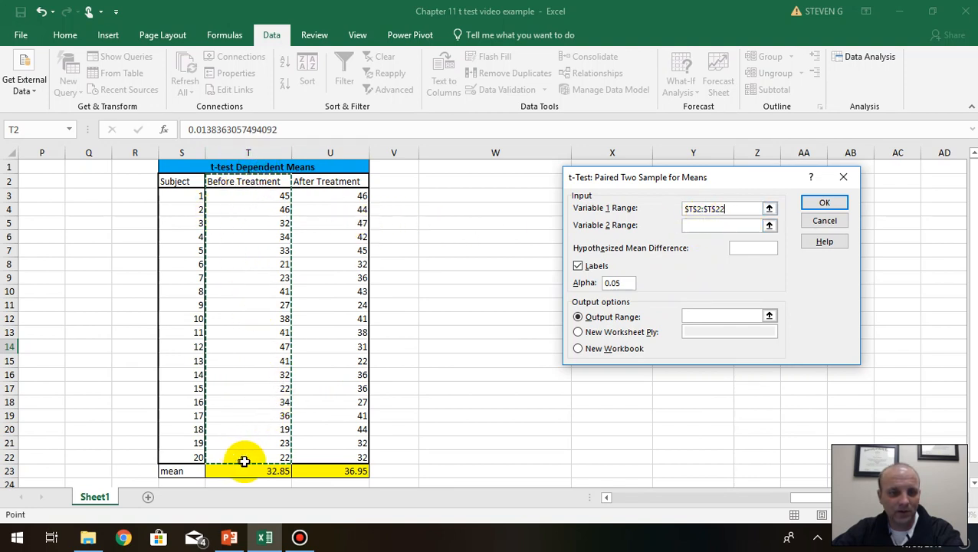
click(712, 225)
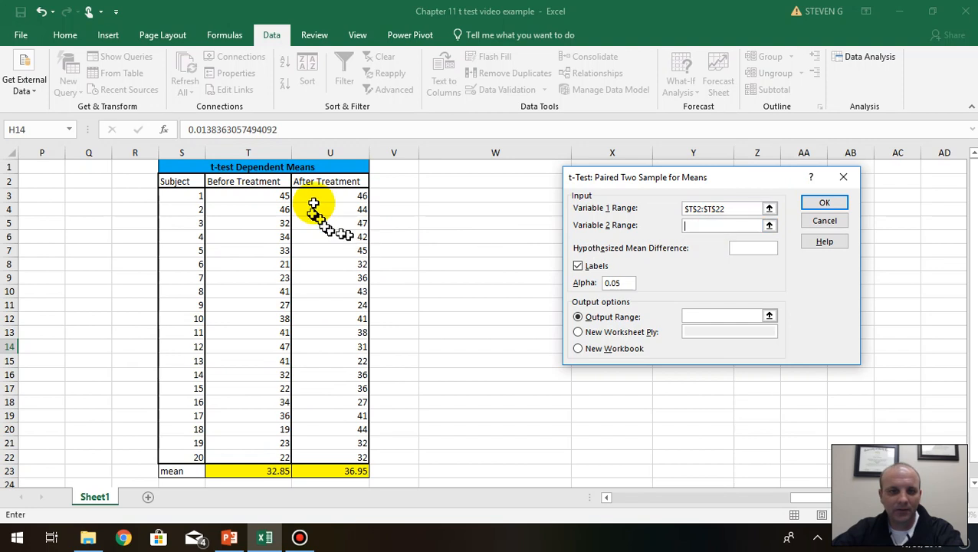
drag(322, 184, 339, 455)
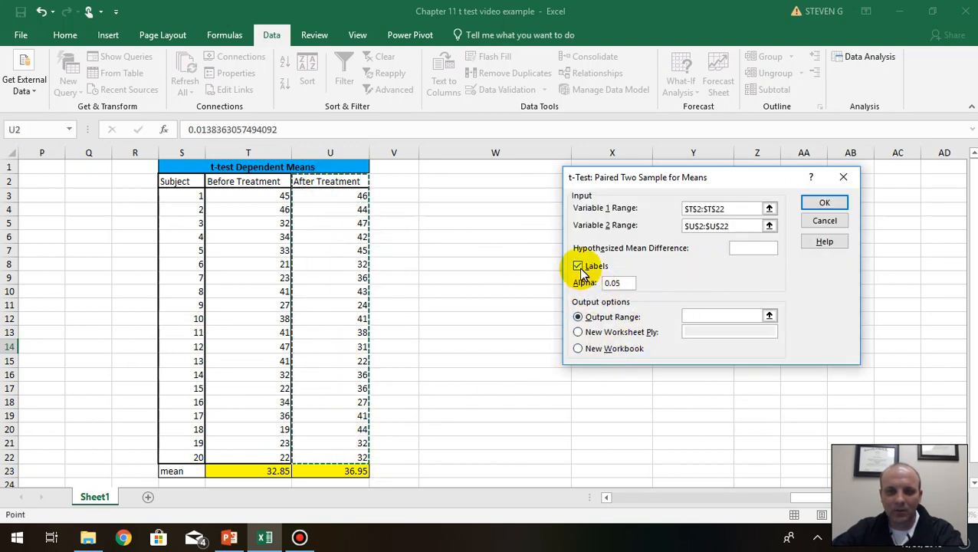
click(690, 318)
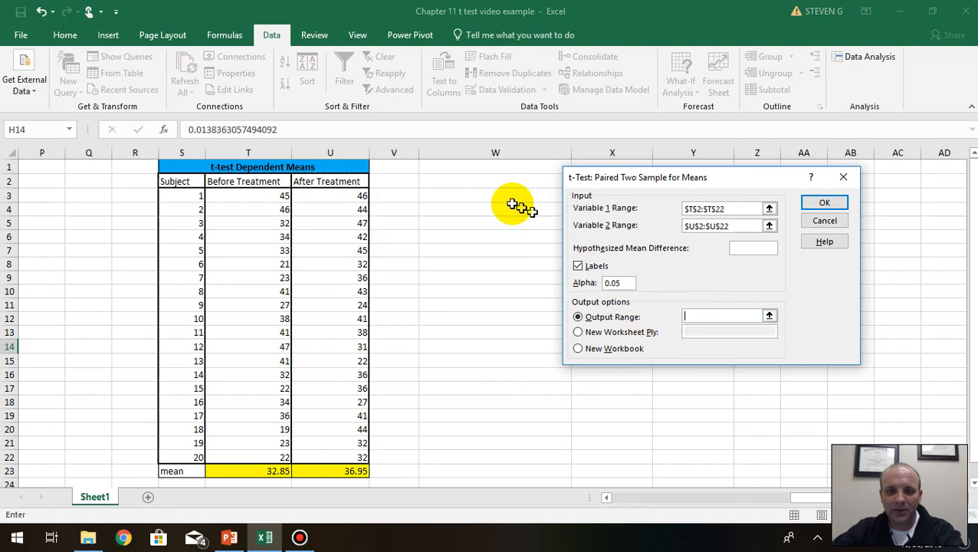
click(476, 183)
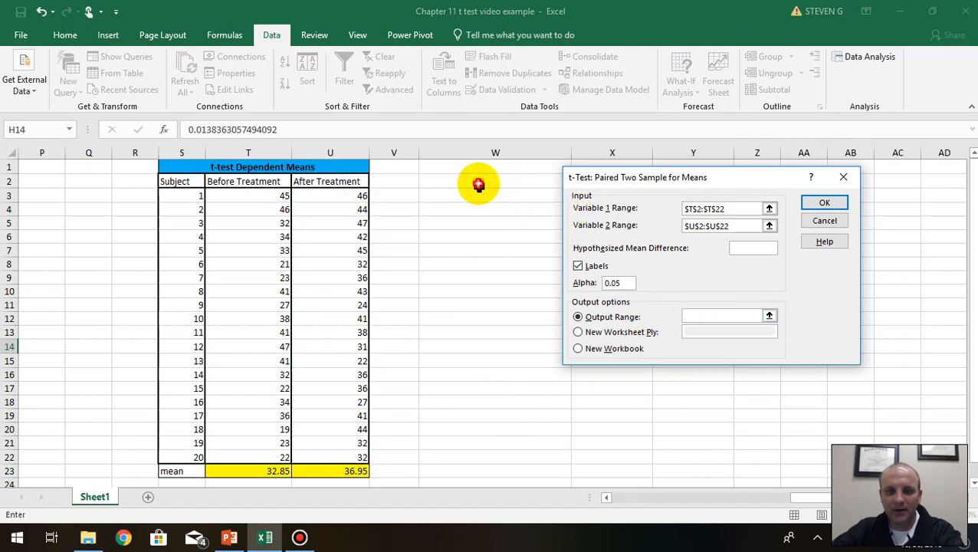
click(824, 202)
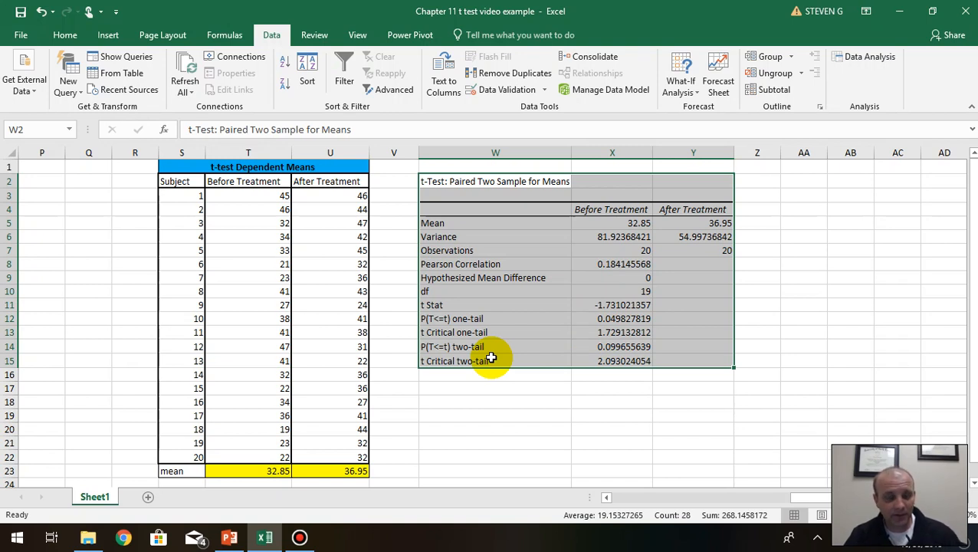
Step: Examine the df, t Stat, one-tail probability and one-tail critical value rows of the paired t-test output
click(605, 332)
drag(610, 319, 502, 319)
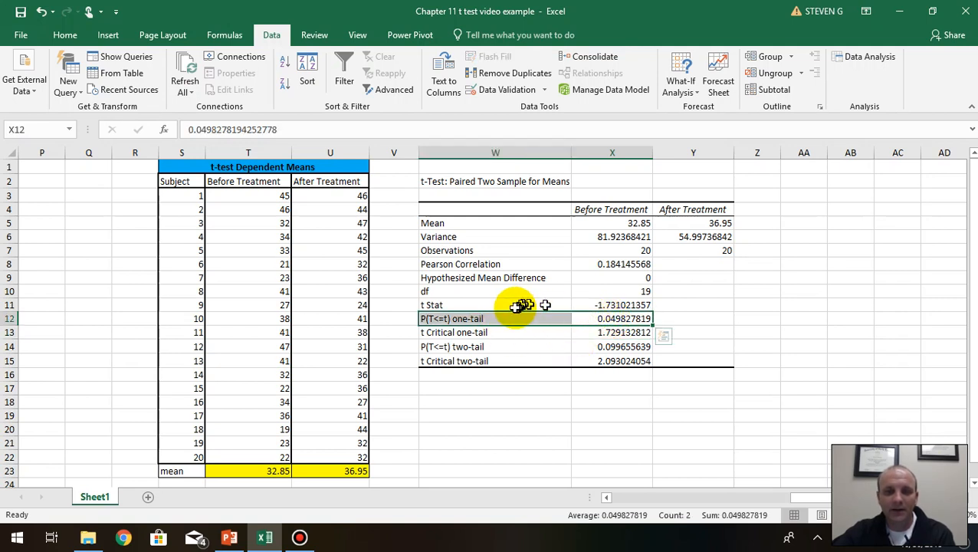
drag(514, 307, 618, 316)
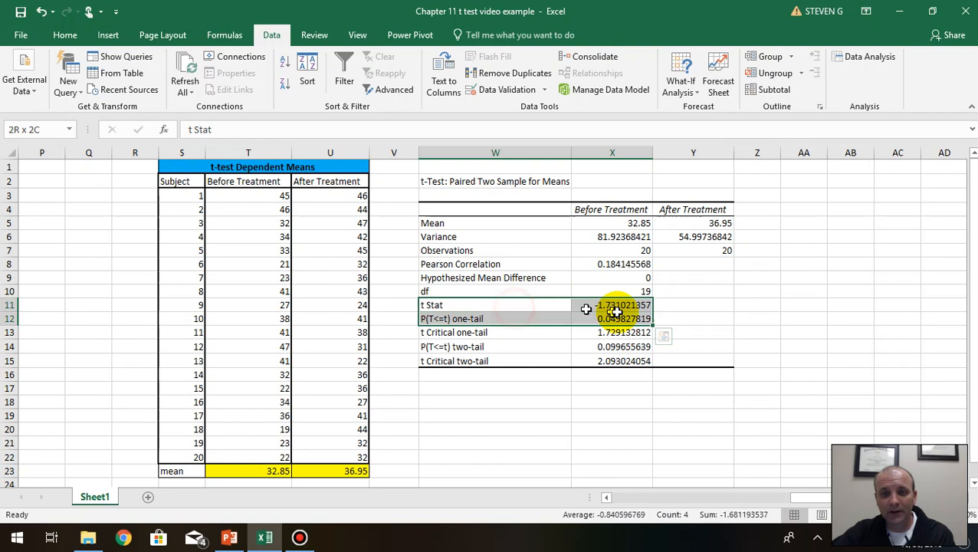
click(619, 289)
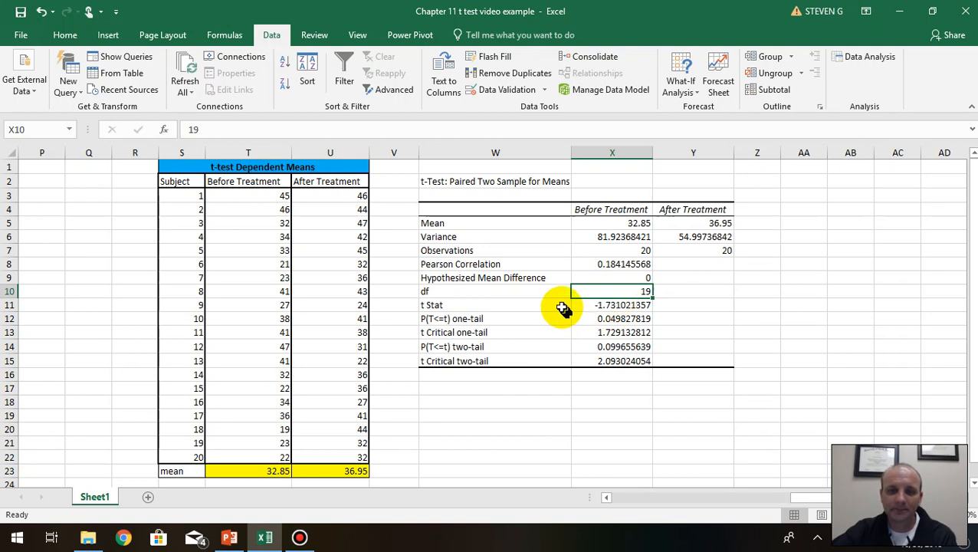
drag(460, 310, 628, 319)
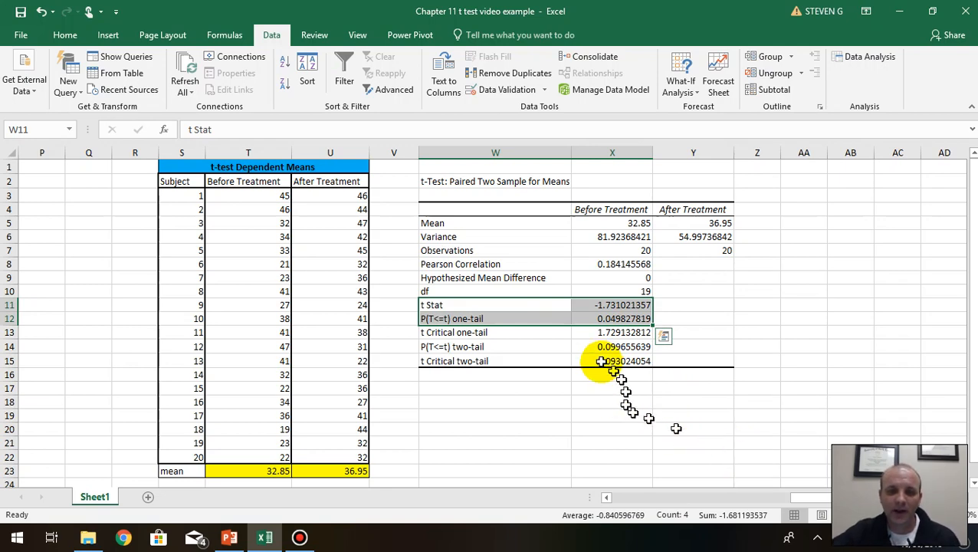
drag(687, 11, 677, 53)
click(507, 11)
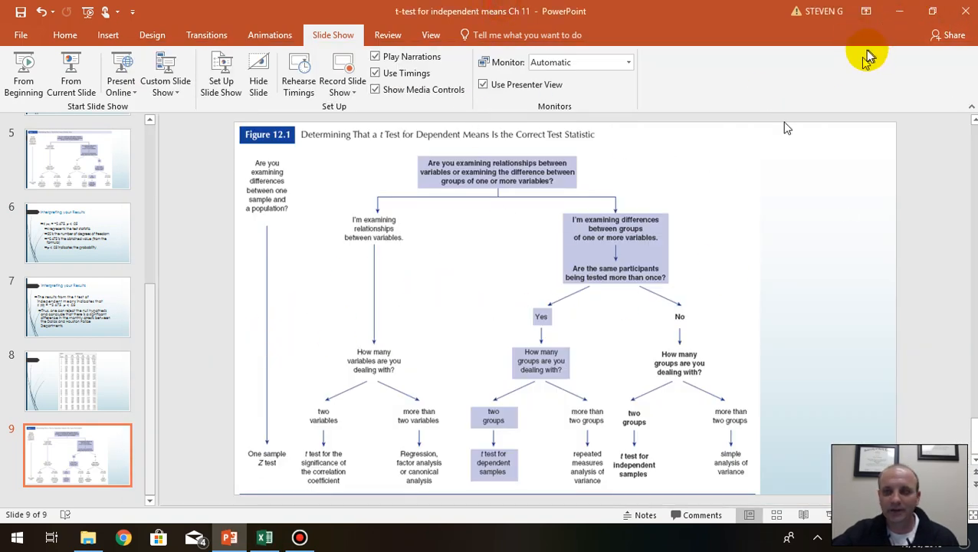
click(263, 540)
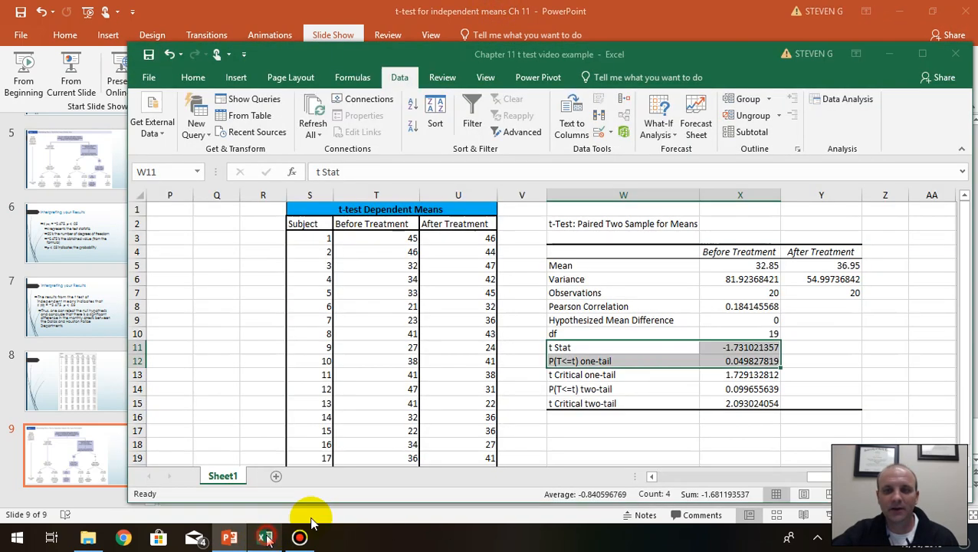
click(924, 52)
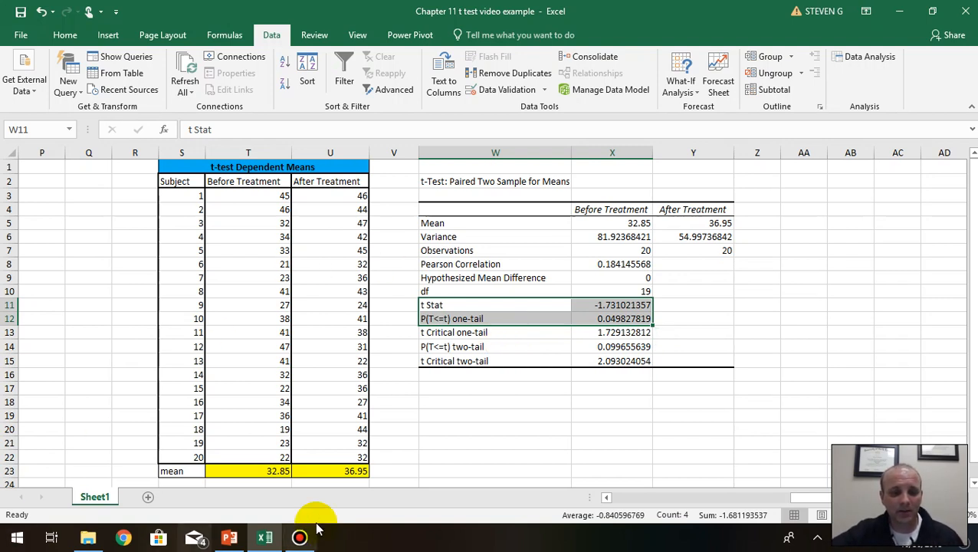
Step: Switch to the PowerPoint presentation and present slide 9, the Figure 12.1 flowchart for choosing a t test for dependent means
click(231, 537)
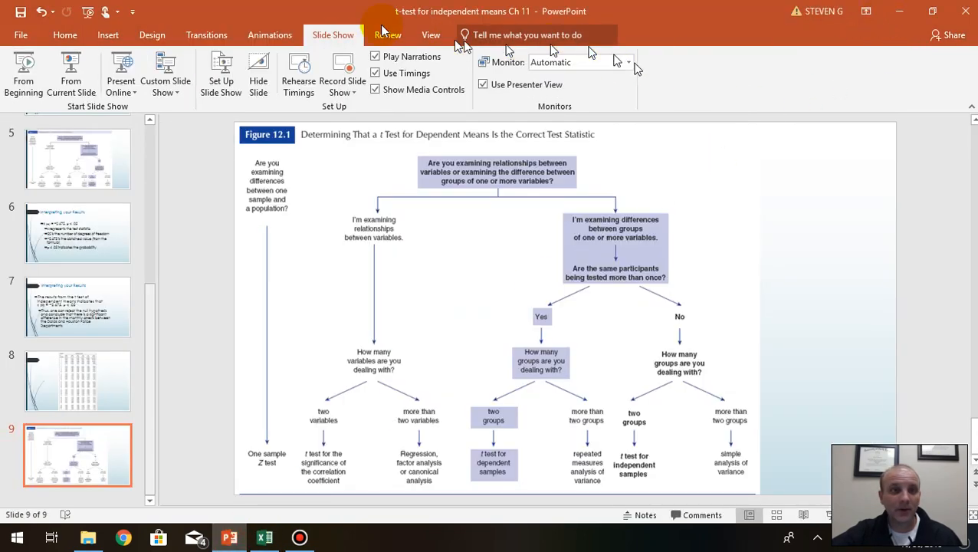
click(65, 77)
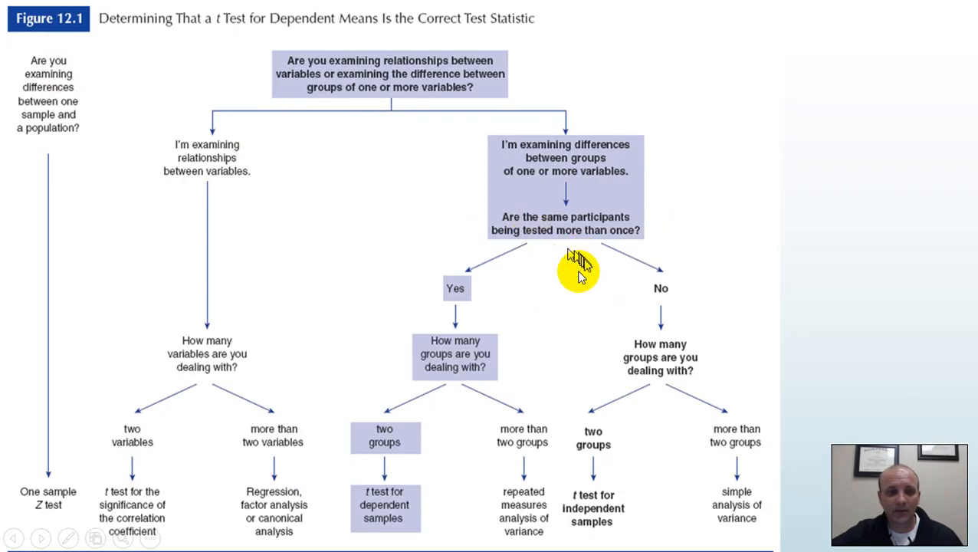